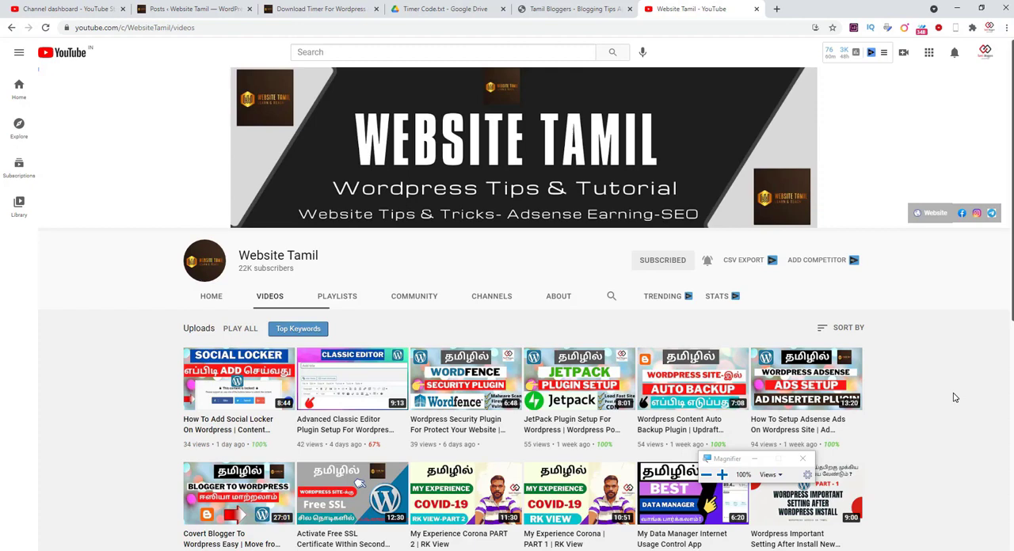
- Open the "amazon quiz today answers SEO Keyword List" post on the Tamil Bloggers site and examine its download button
left_click(572, 9)
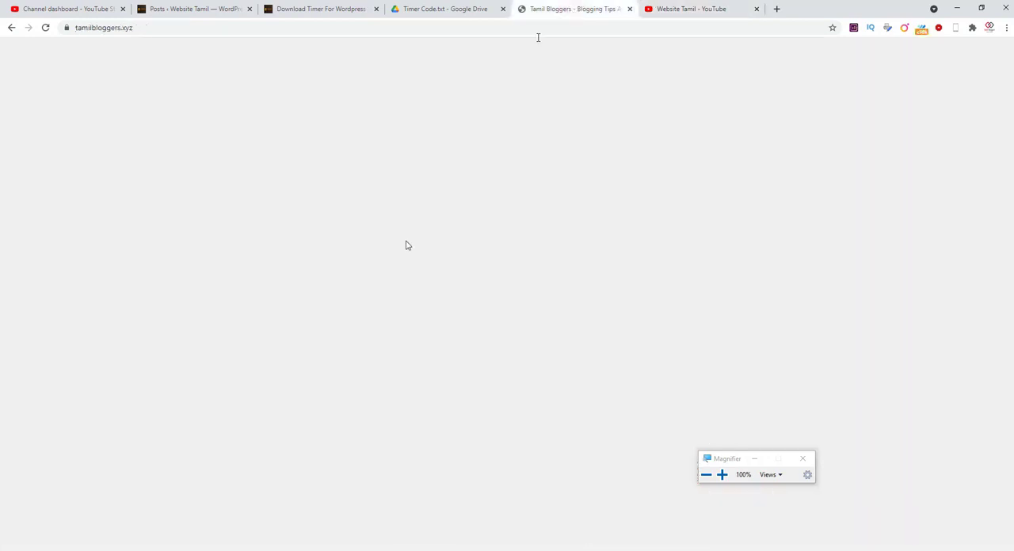
scroll(442, 429, "down", 2)
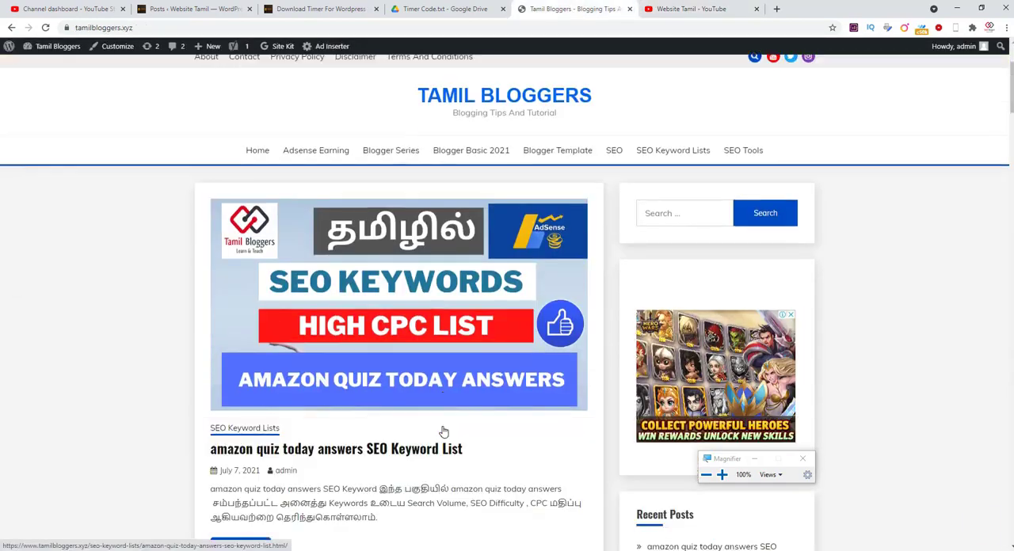
scroll(442, 429, "down", 2)
left_click(408, 290)
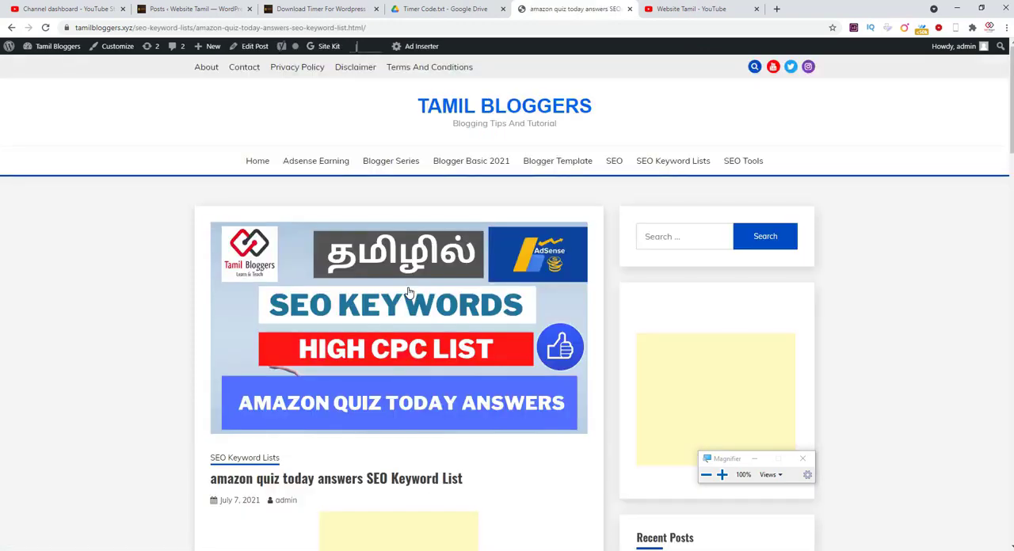
scroll(408, 289, "down", 10)
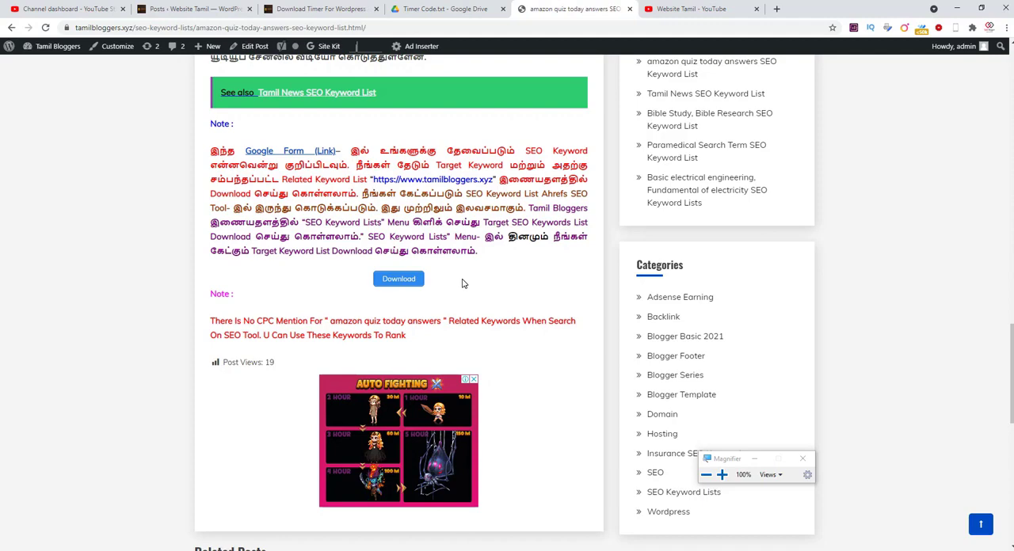
- Search for "ultimate shortcodes" among the new plugins available to the Website Tamil WordPress site
left_click(188, 10)
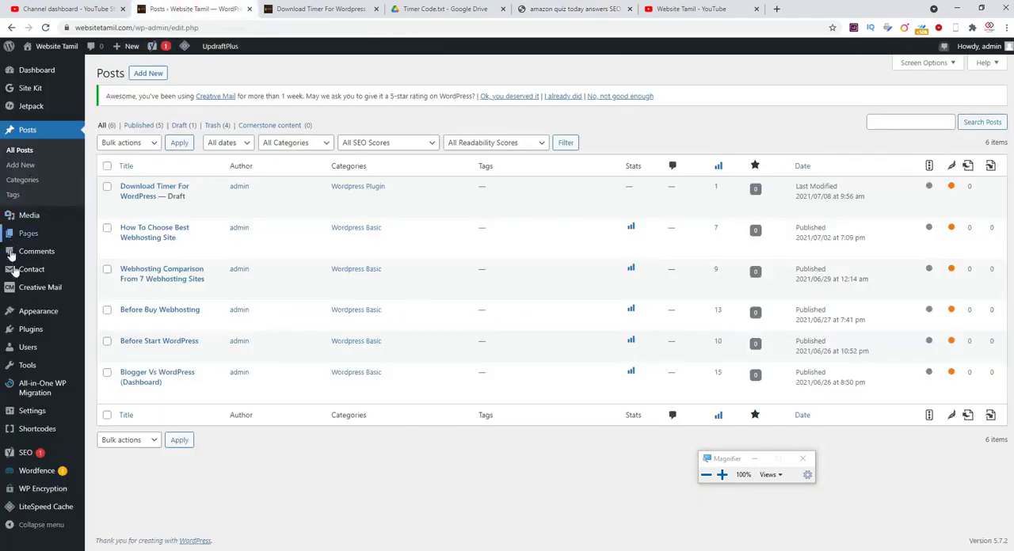
left_click(32, 332)
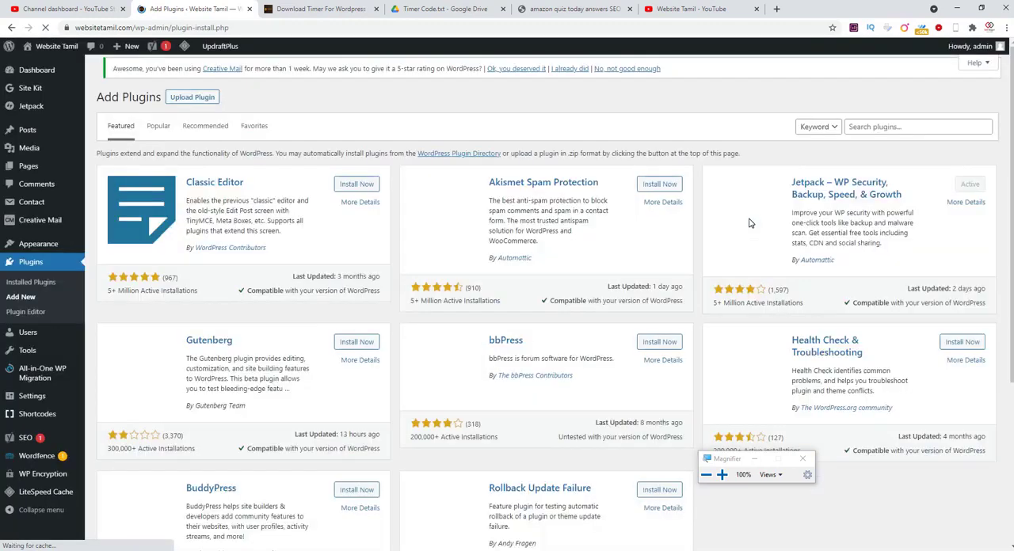
left_click(932, 126)
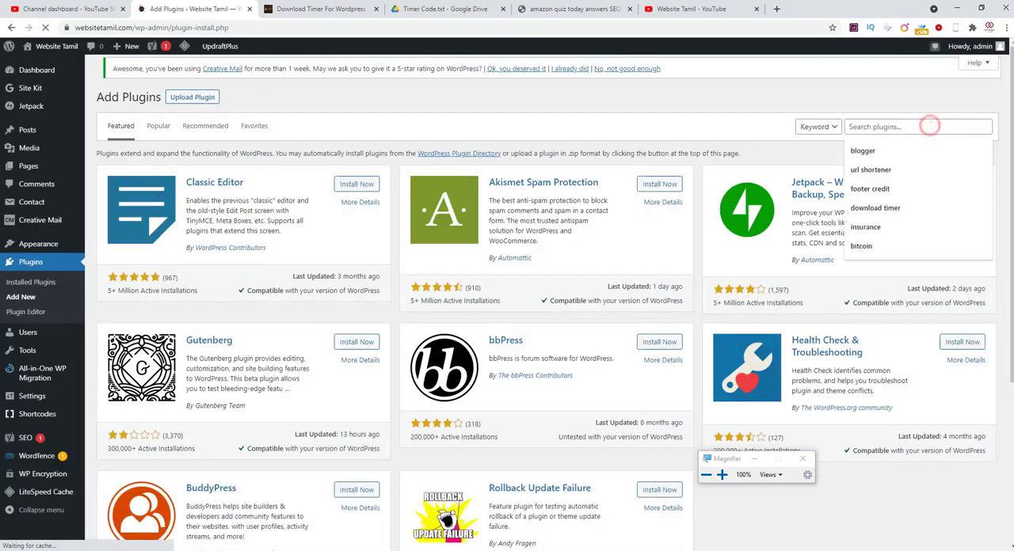
type("ult")
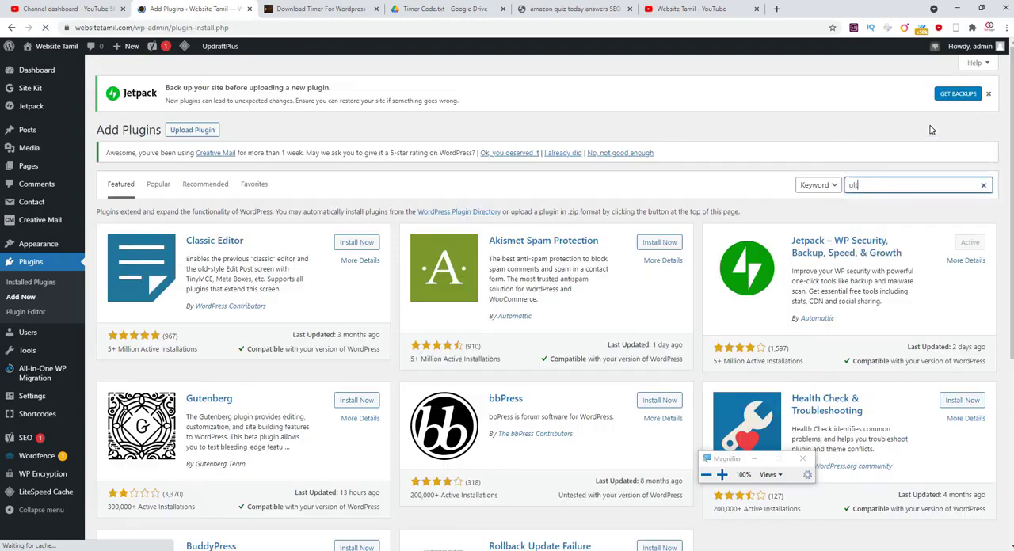
type("imate")
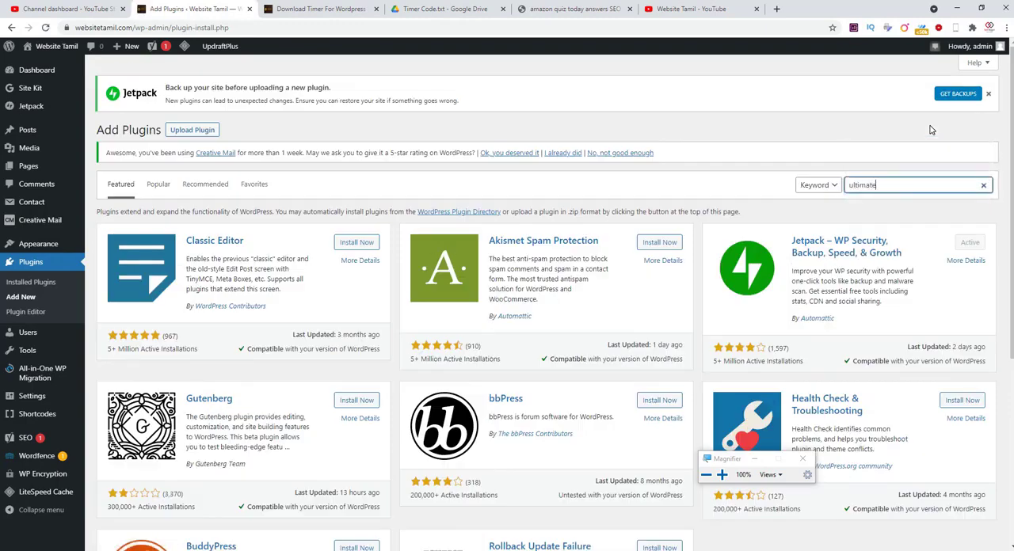
type(" shortcodes")
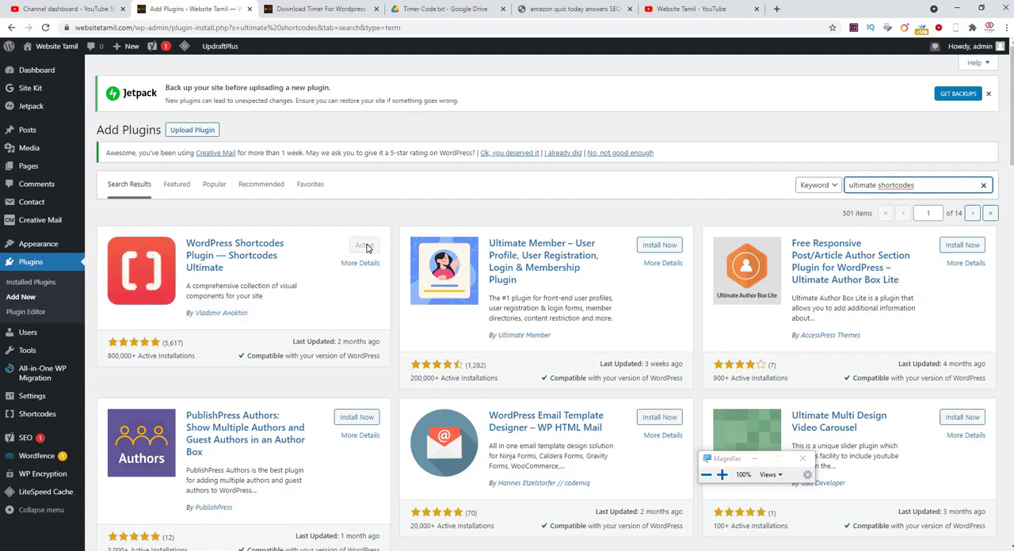
mouse_move(25, 130)
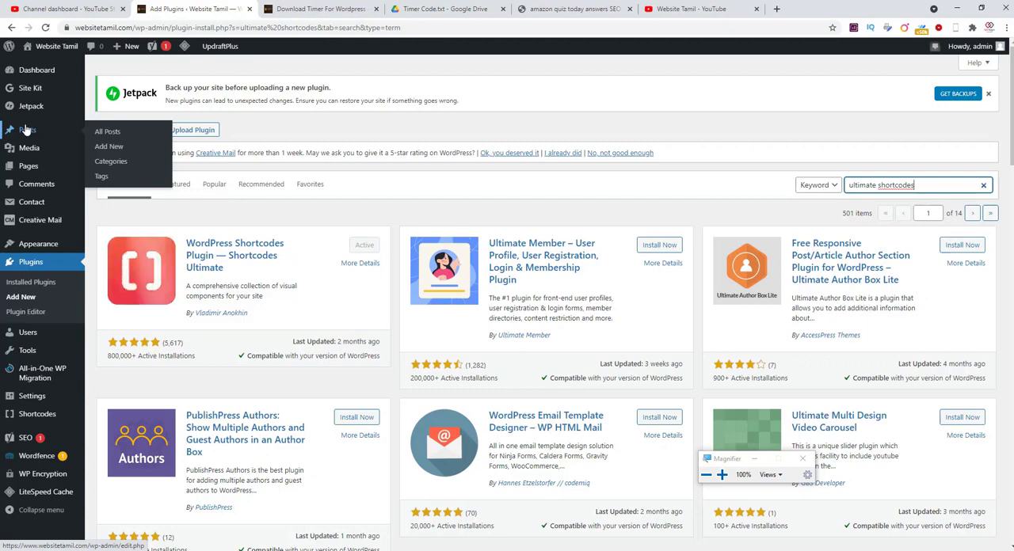
- Review the script in Timer Code.txt and the setup instructions in the "Download Timer For WordPress" post
left_click(453, 11)
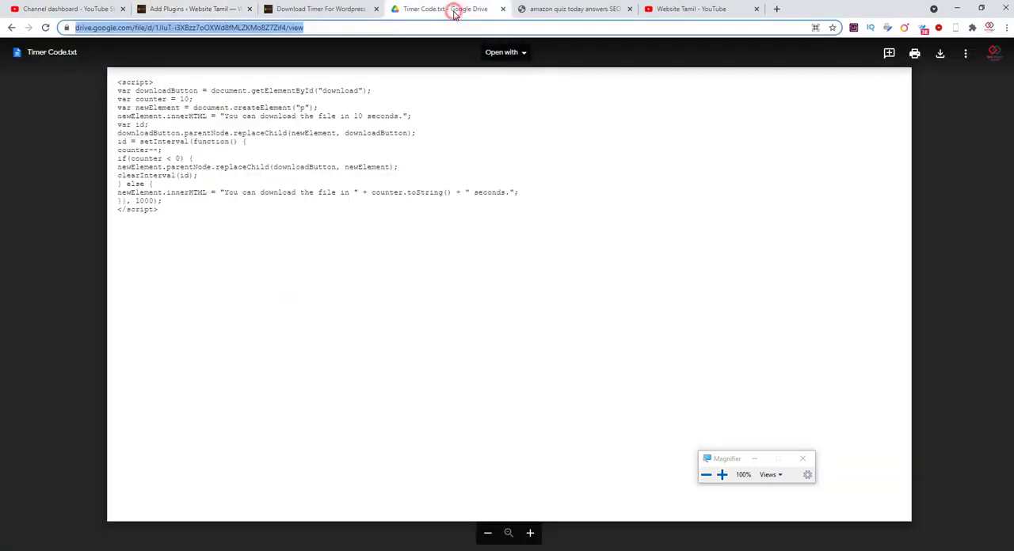
left_click(206, 283)
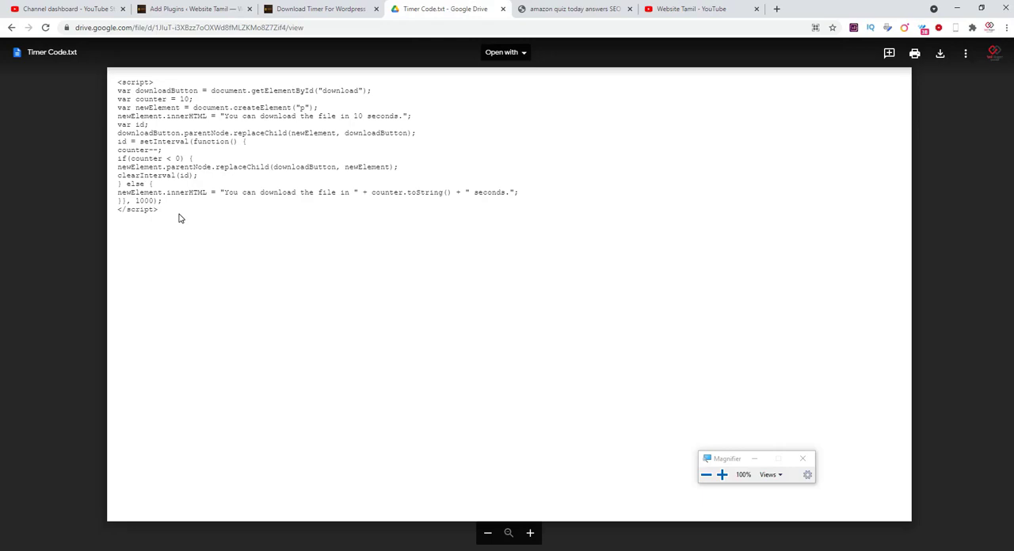
left_click(327, 8)
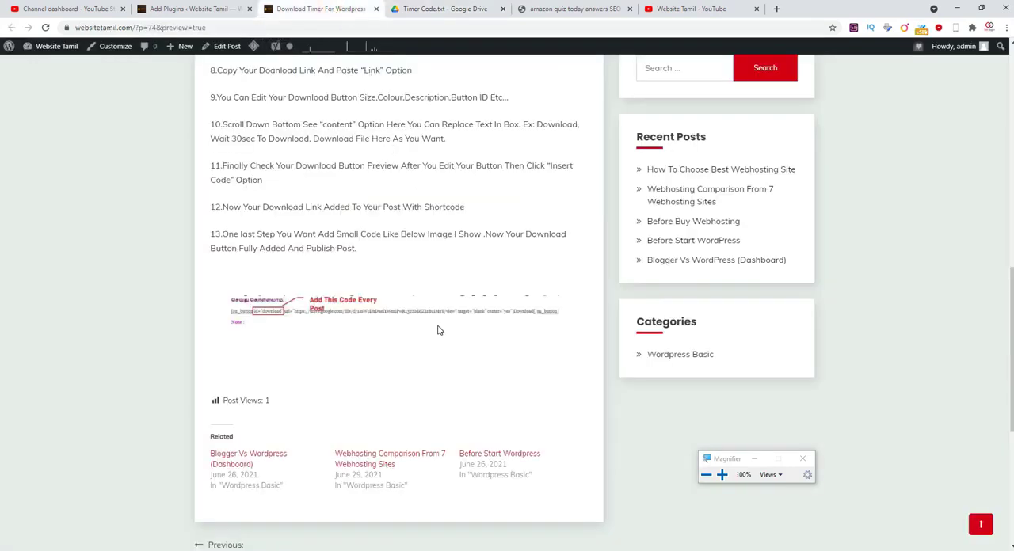
scroll(440, 330, "up", 10)
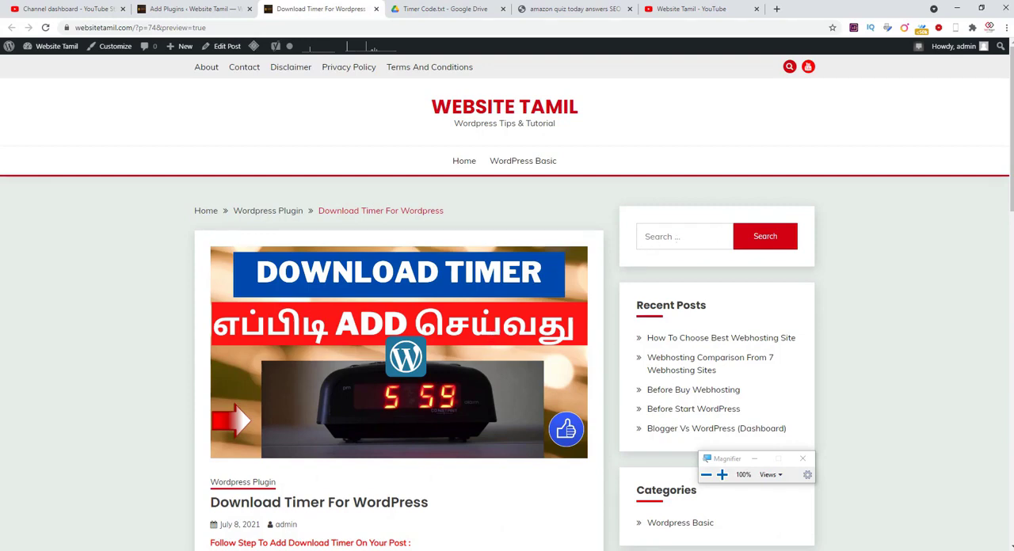
scroll(336, 428, "down", 1)
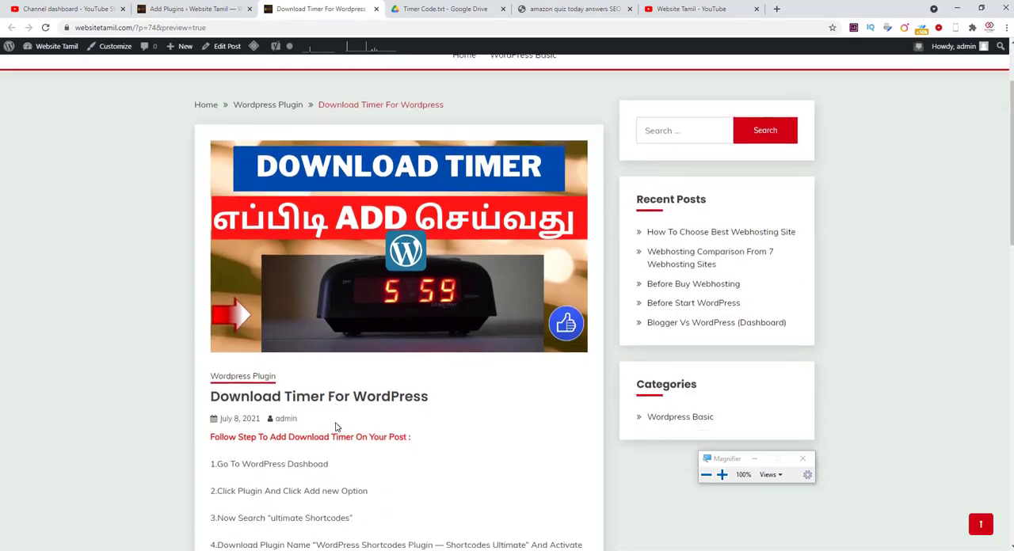
scroll(335, 427, "down", 5)
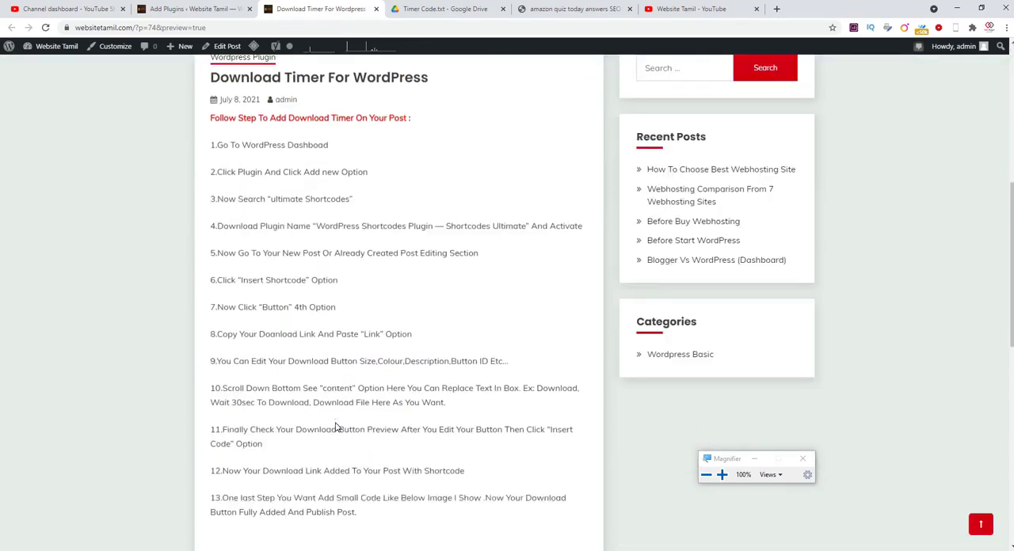
- Copy the entire timer script from Timer Code.txt in Google Drive
left_click(442, 9)
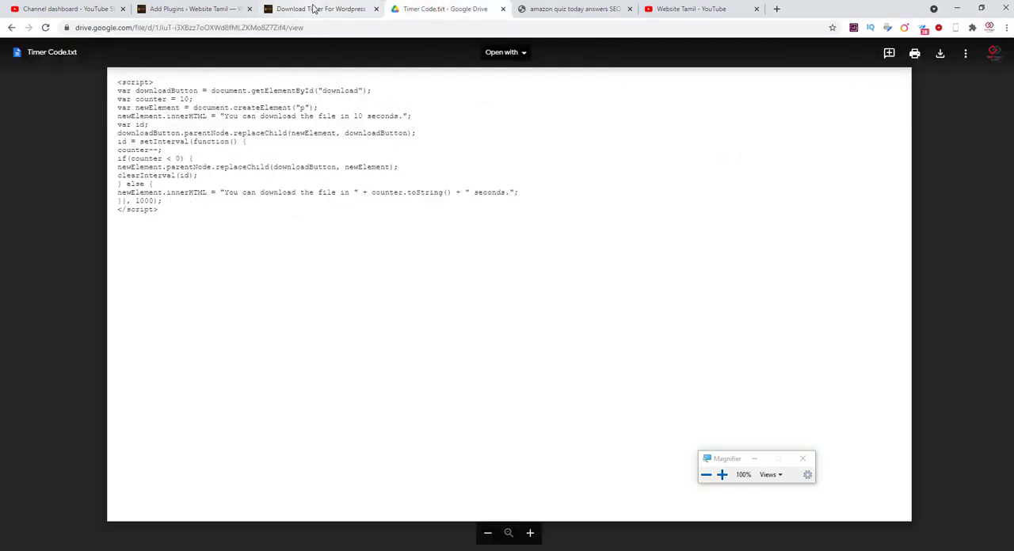
left_click(313, 9)
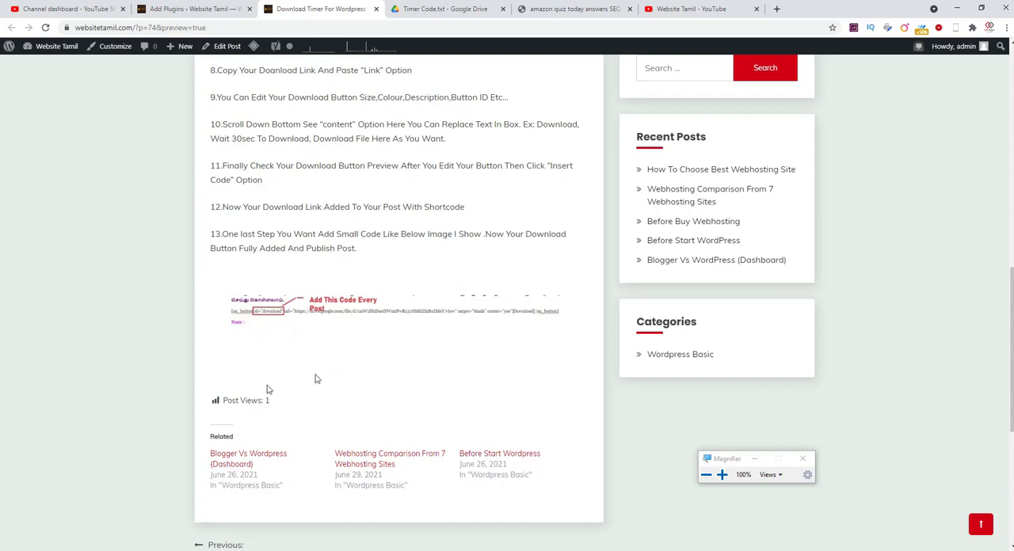
left_click(420, 6)
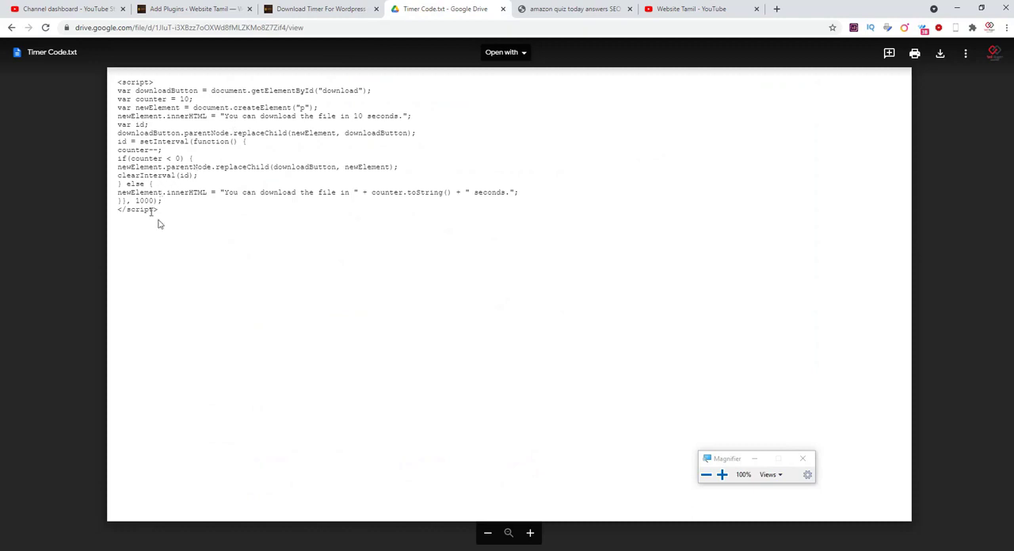
left_click_drag(163, 216, 117, 81)
key("ctrl+c")
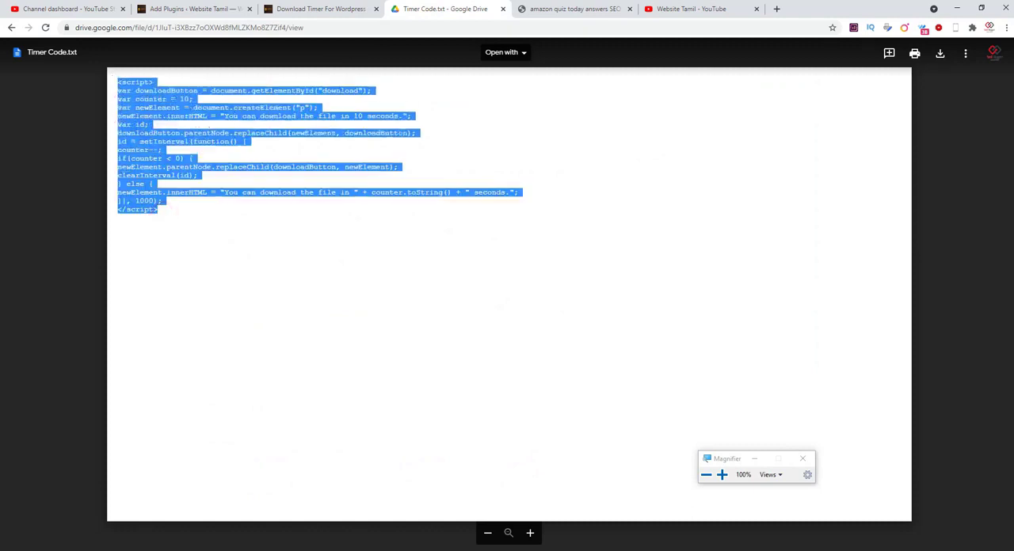
- Open the Fairy theme's Theme Footer file (footer.php) for editing in the WordPress Theme Editor
left_click(179, 9)
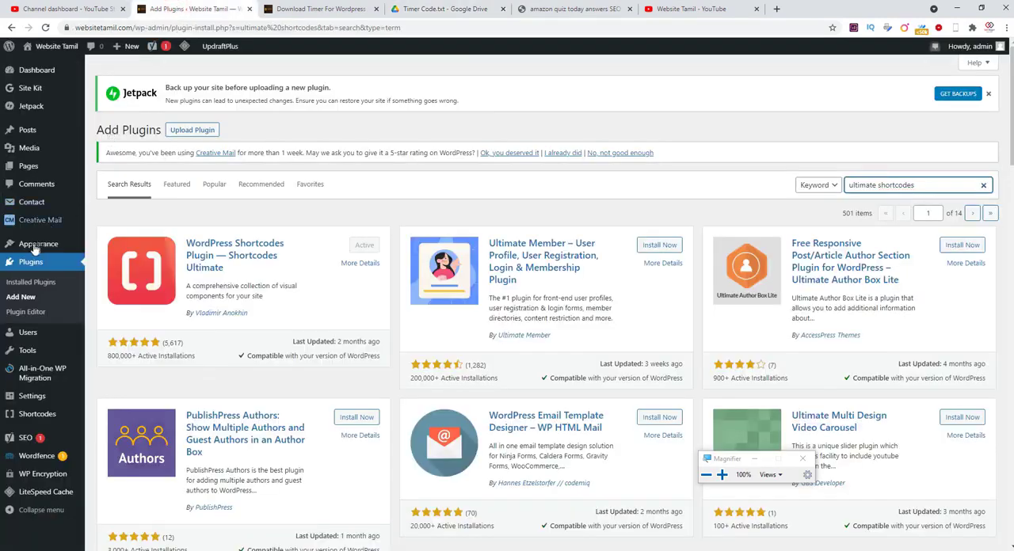
mouse_move(34, 250)
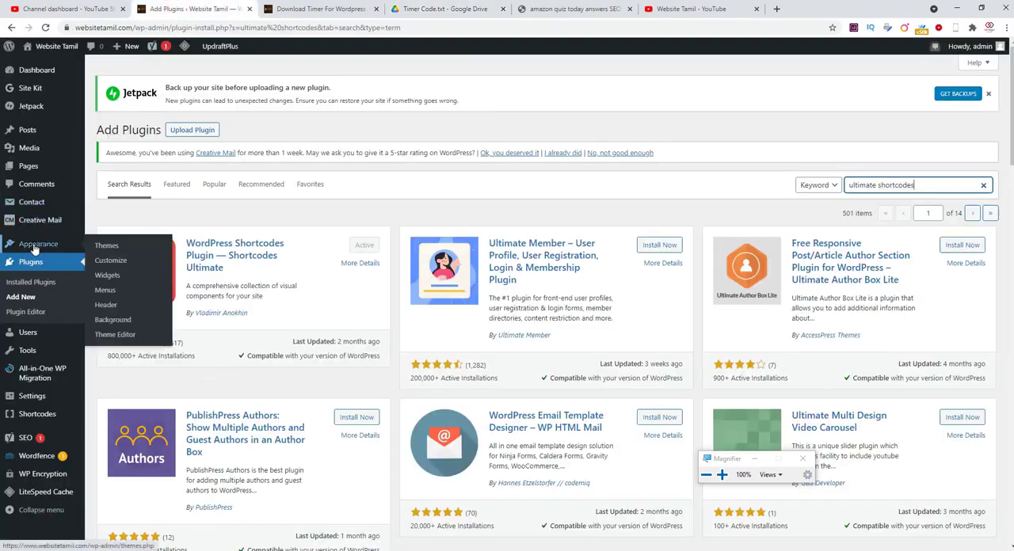
left_click(116, 336)
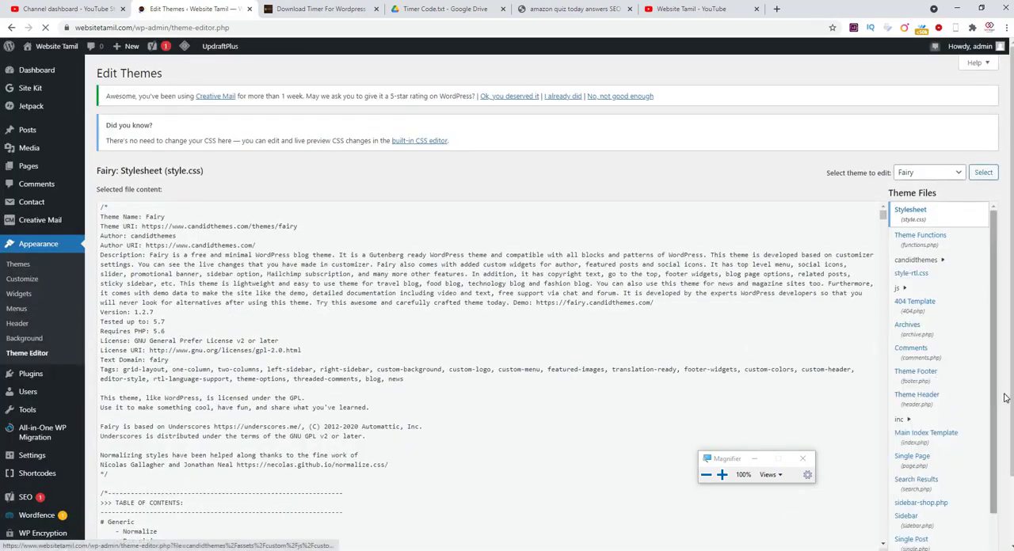
scroll(990, 388, "down", 1)
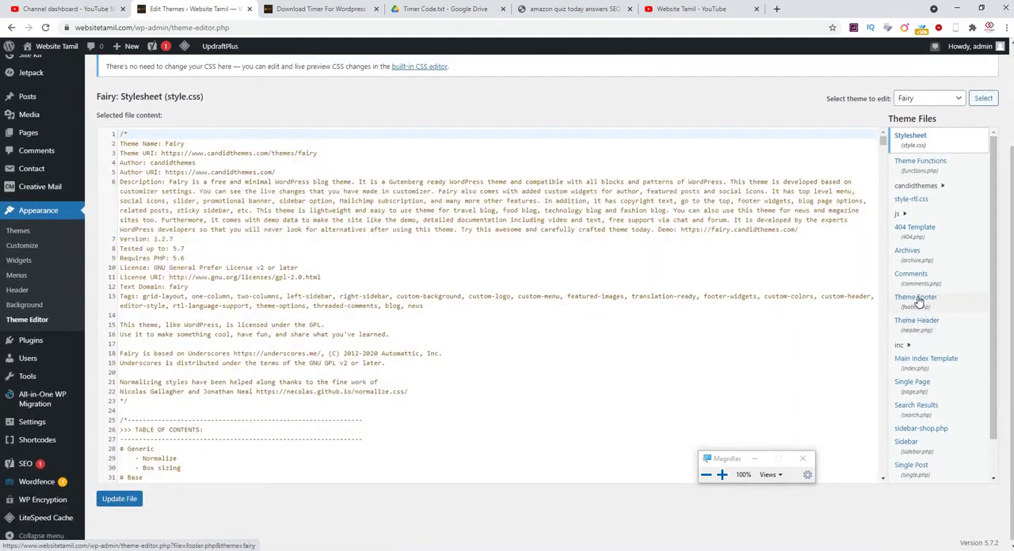
left_click(722, 475)
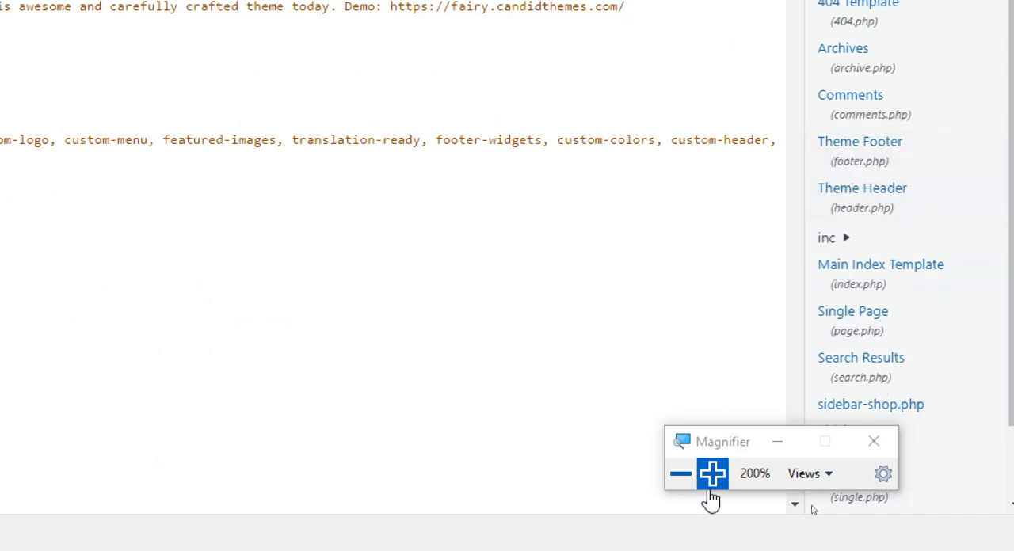
left_click(682, 476)
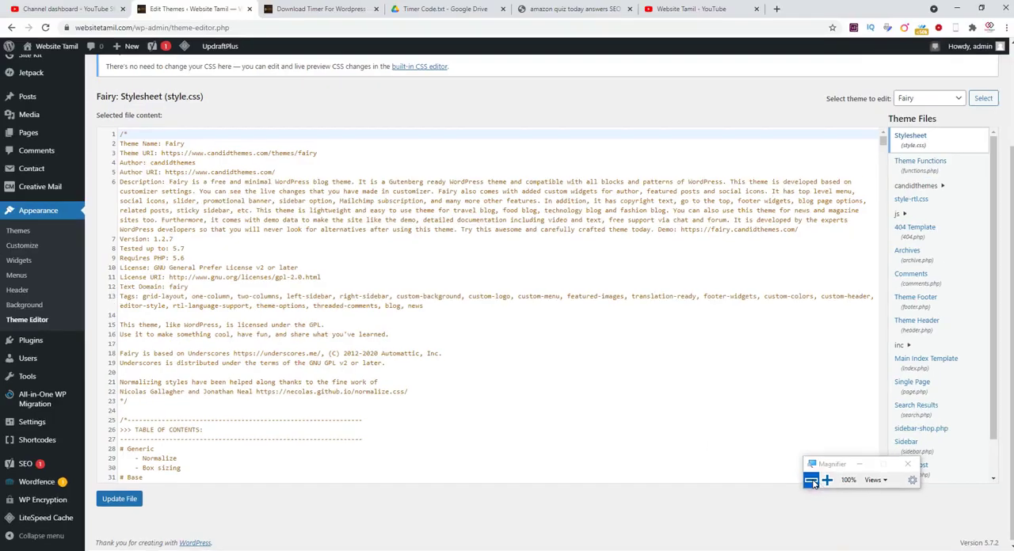
left_click(917, 304)
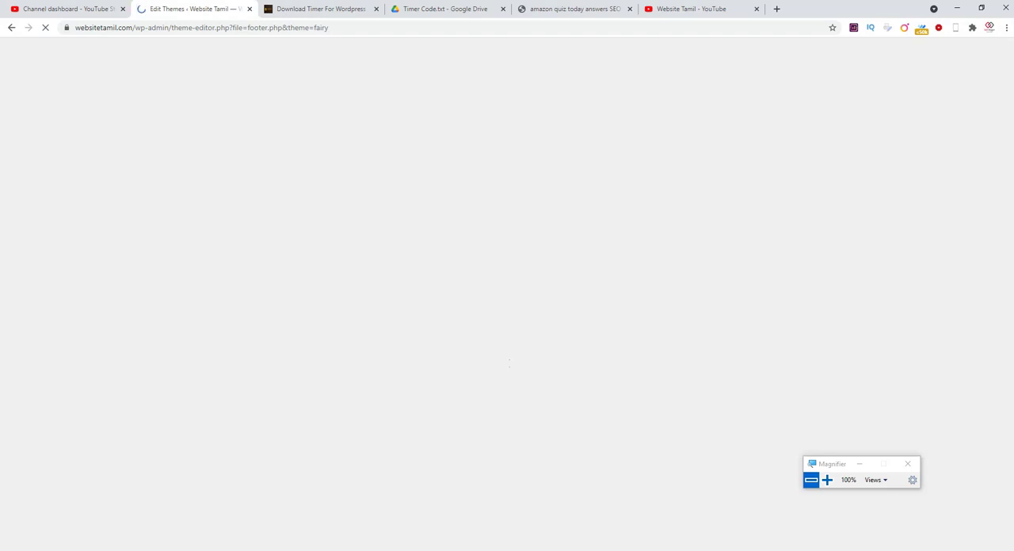
- Paste the copied timer script into footer.php on a new line after "wp_footer(); ?>", above the closing body tag
scroll(492, 329, "down", 10)
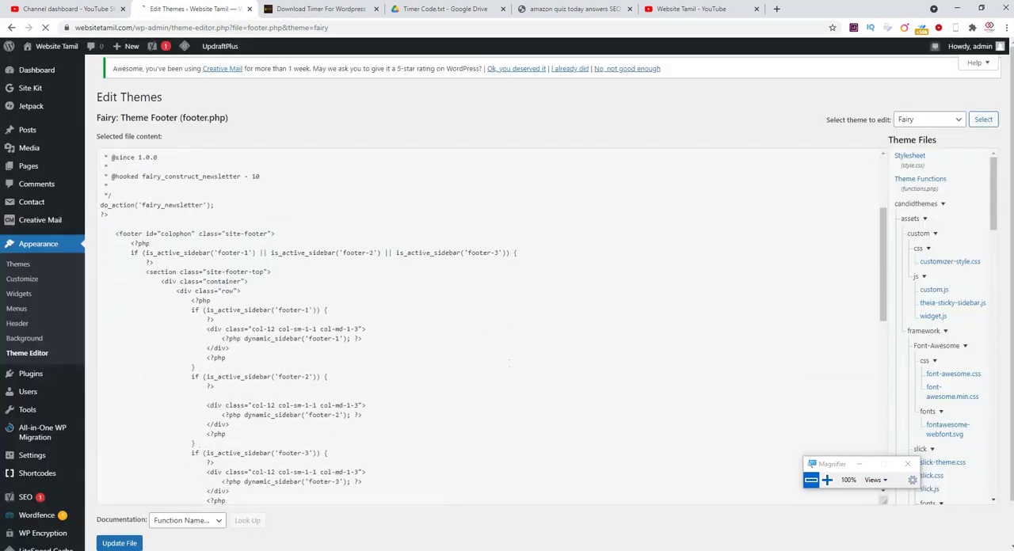
scroll(491, 329, "down", 3)
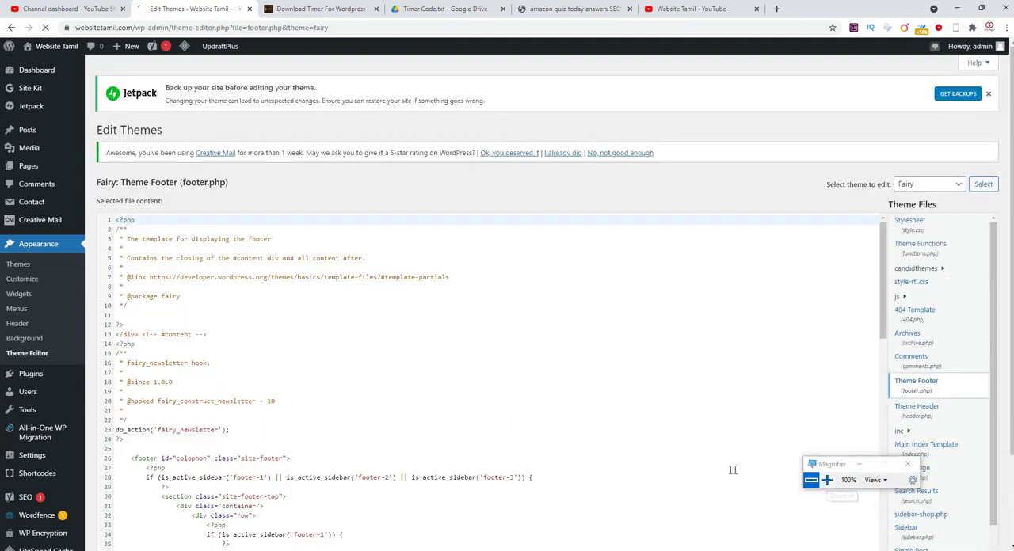
scroll(491, 381, "down", 6)
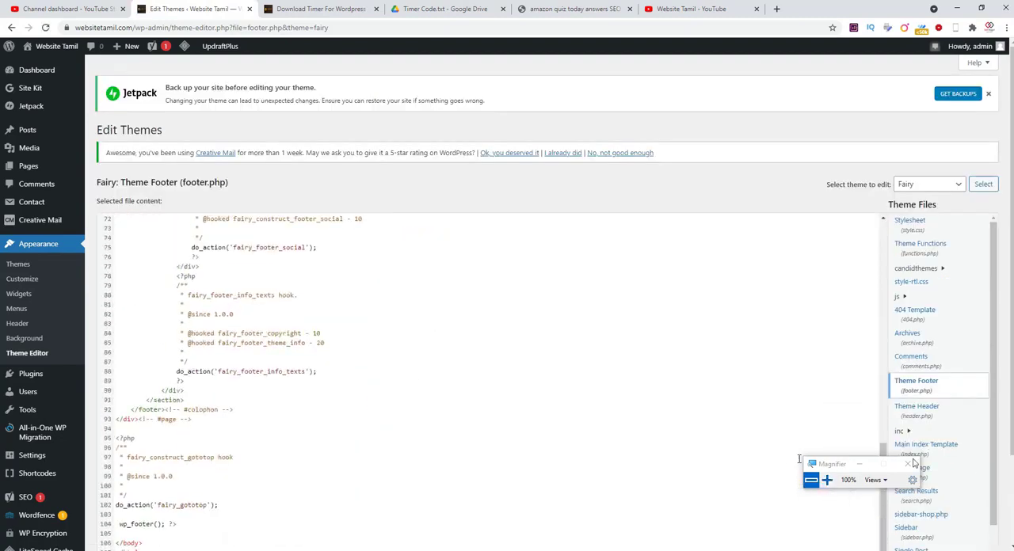
scroll(327, 485, "down", 3)
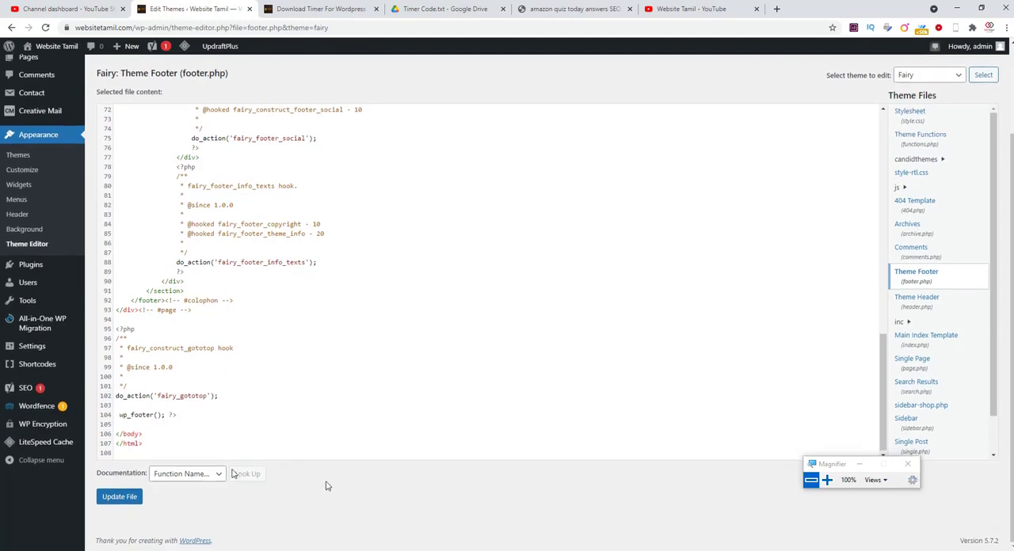
left_click(826, 480)
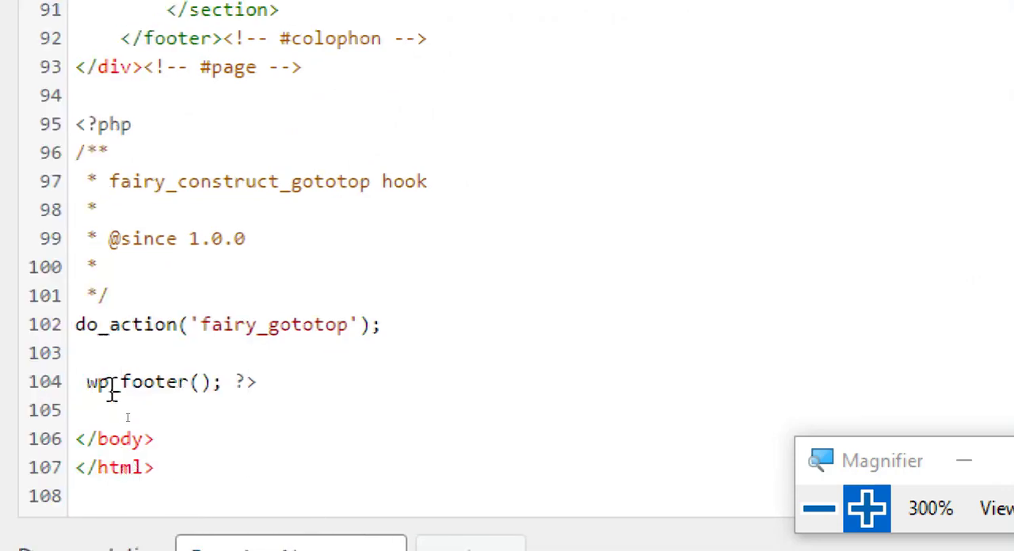
left_click(278, 381)
key("Return")
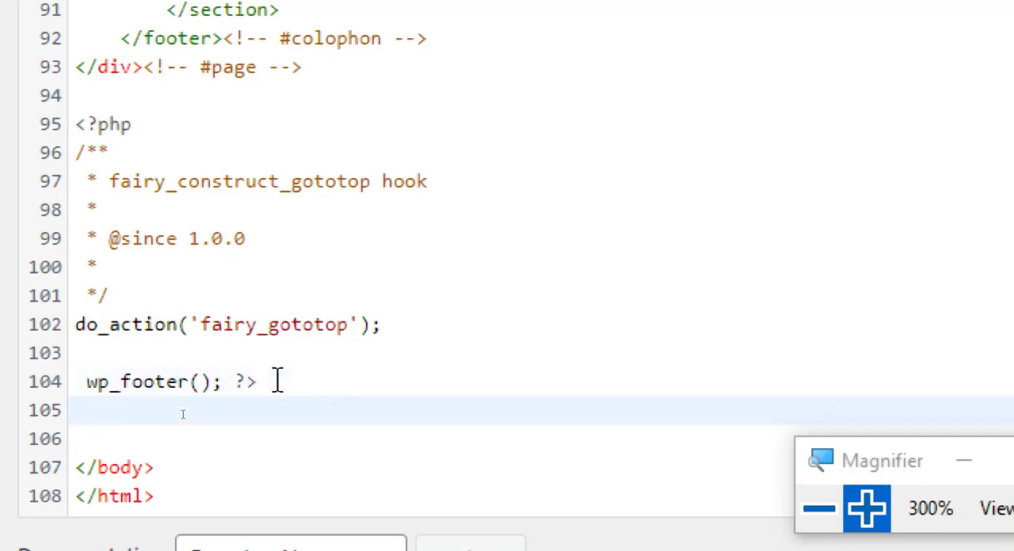
key("ctrl+v")
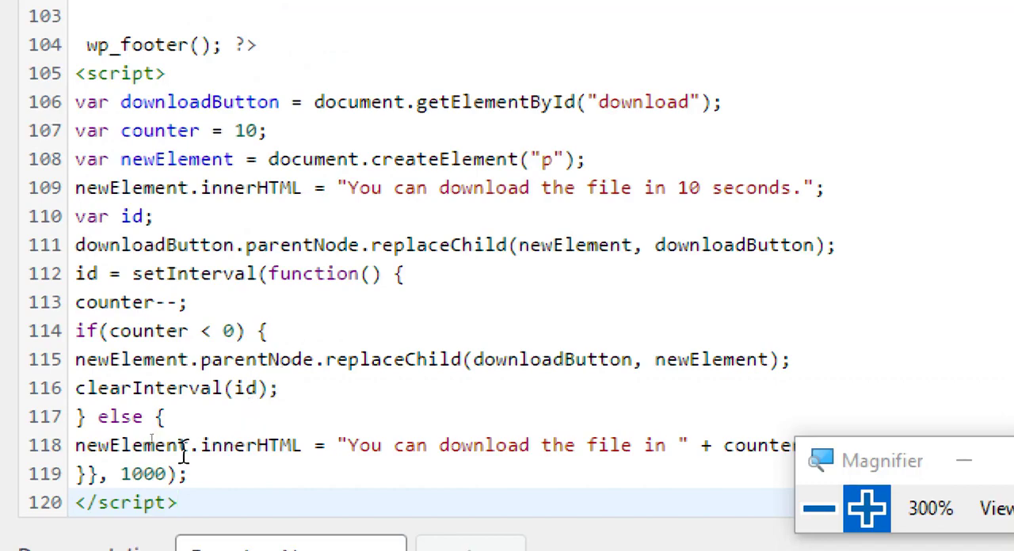
- Change the download wait to 40 seconds in the footer.php script, in both the counter variable and the initial message text
scroll(182, 453, "up", 2)
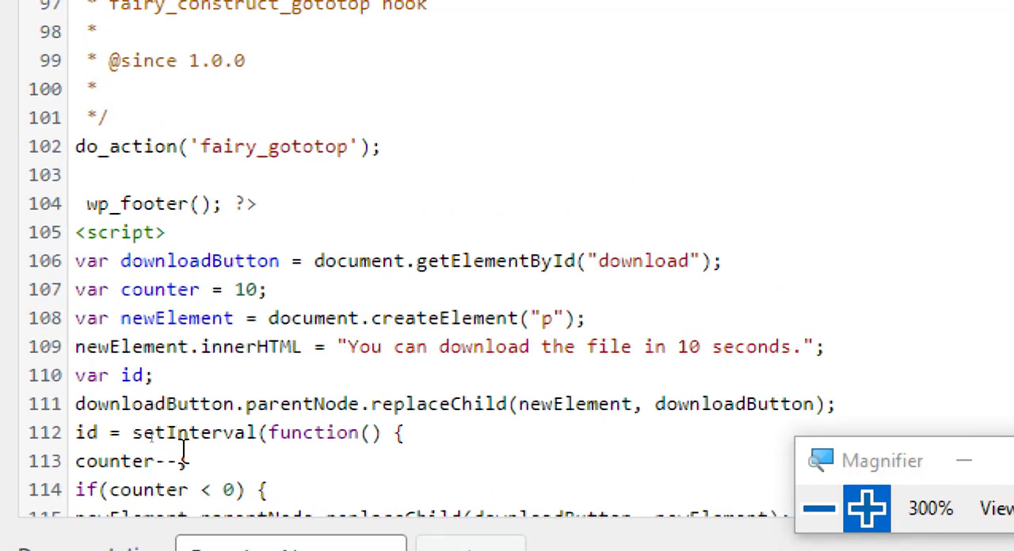
scroll(427, 401, "down", 2)
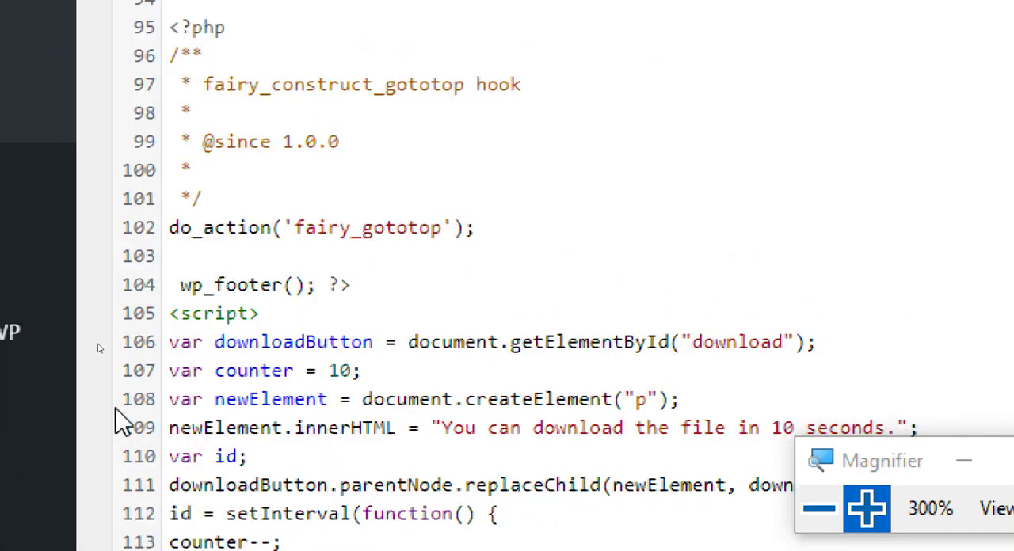
scroll(245, 423, "down", 2)
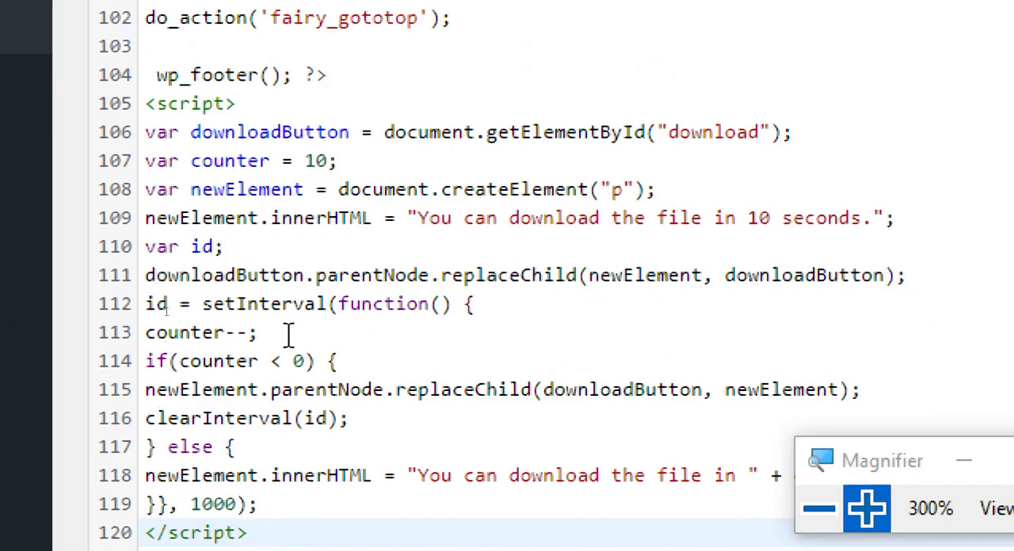
left_click(315, 161)
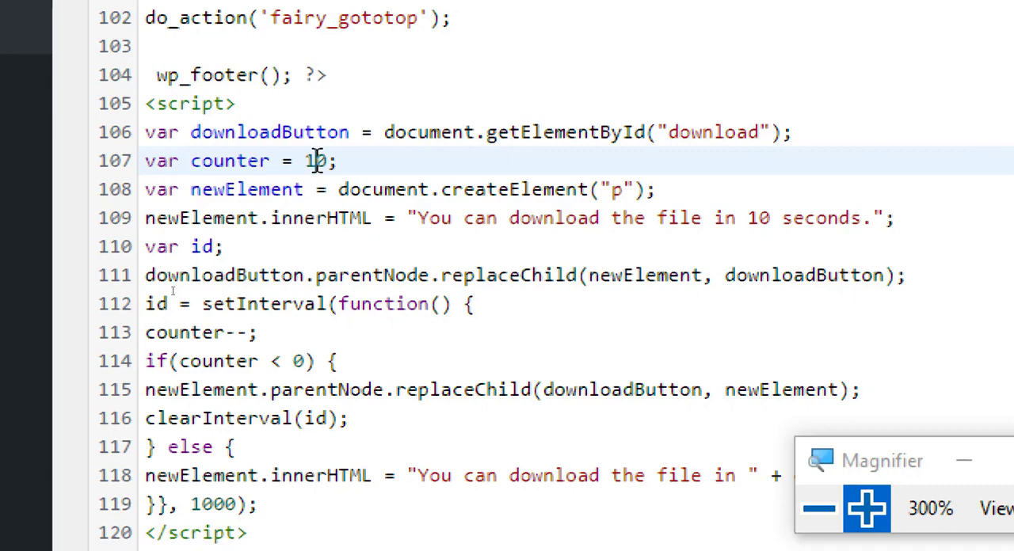
key("BackSpace")
type("40")
key("BackSpace")
left_click(763, 222)
key("BackSpace")
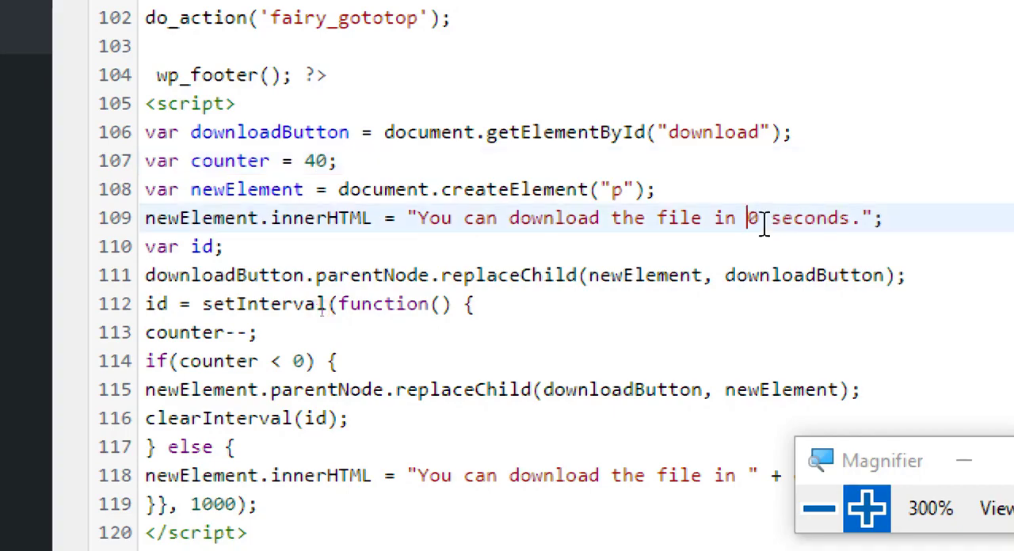
type("4")
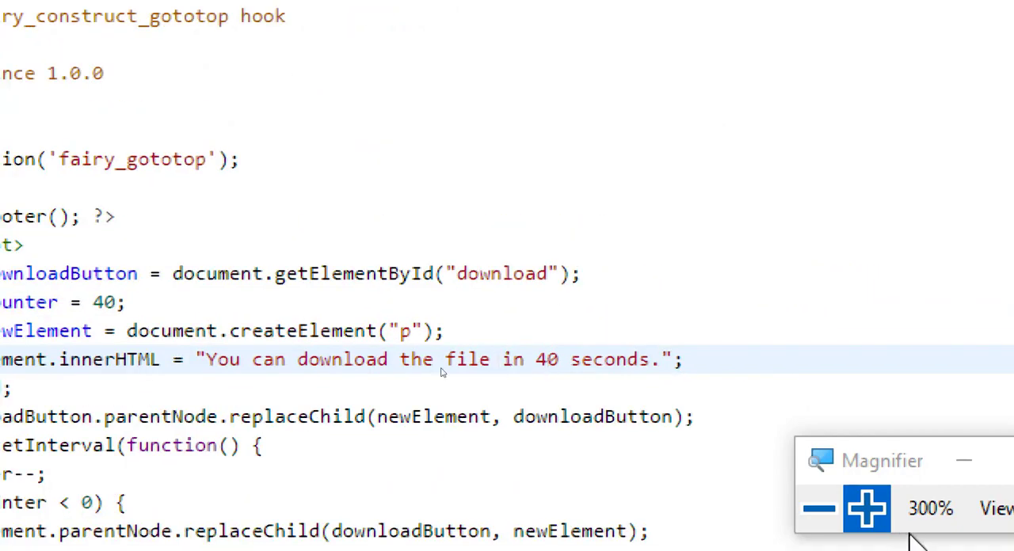
- Reset the screen magnification to 100% and save the edited footer.php file with the complete timer script
left_click(819, 508)
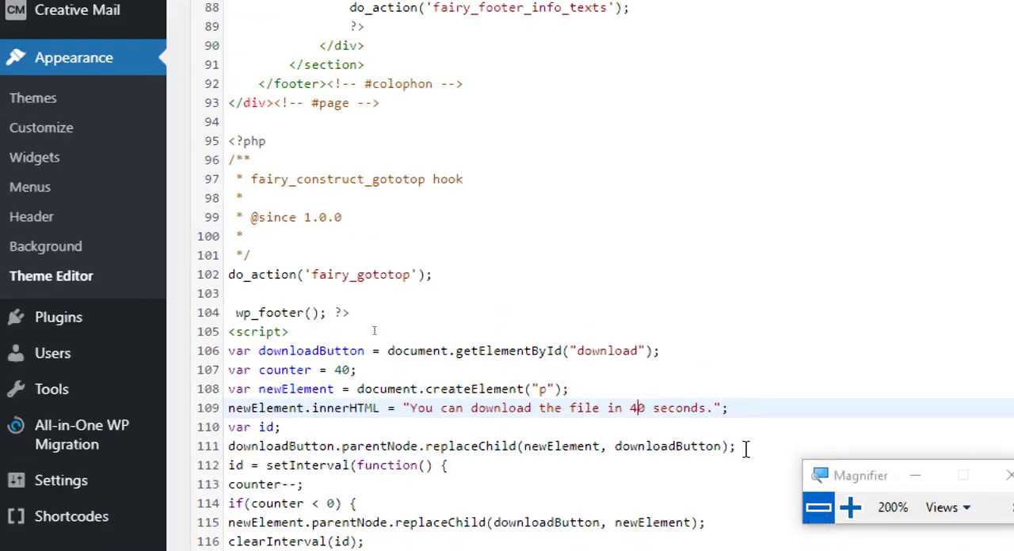
left_click(819, 508)
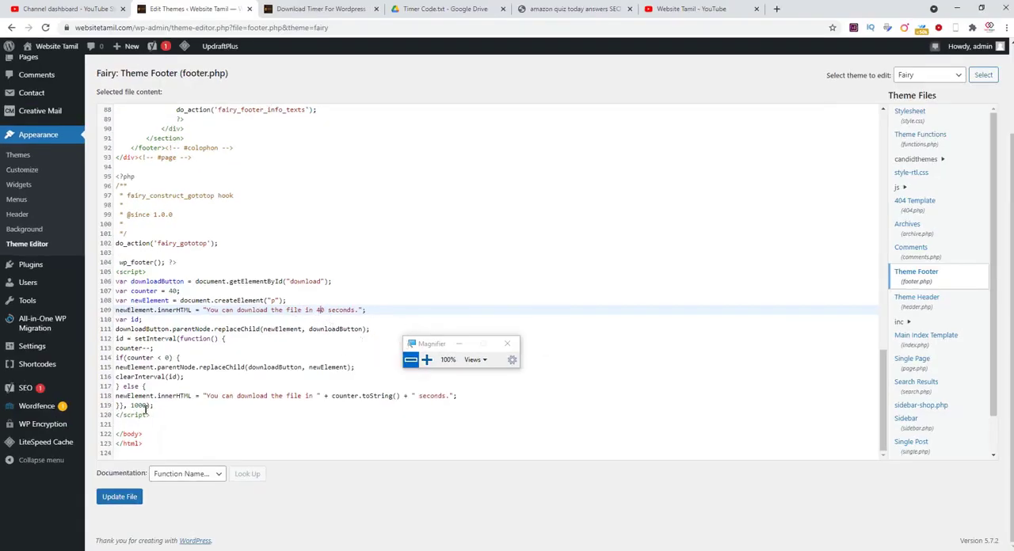
left_click_drag(152, 416, 115, 271)
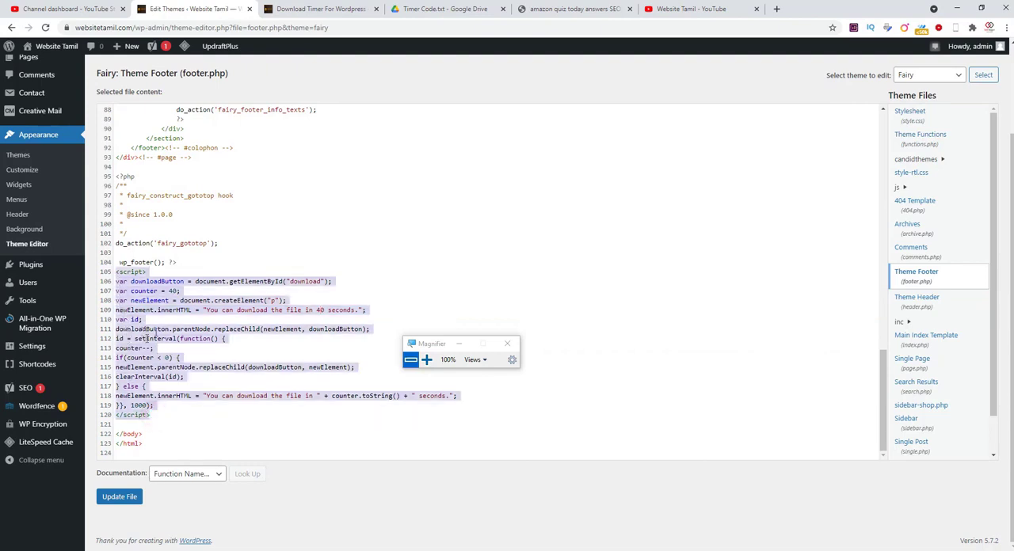
left_click(109, 499)
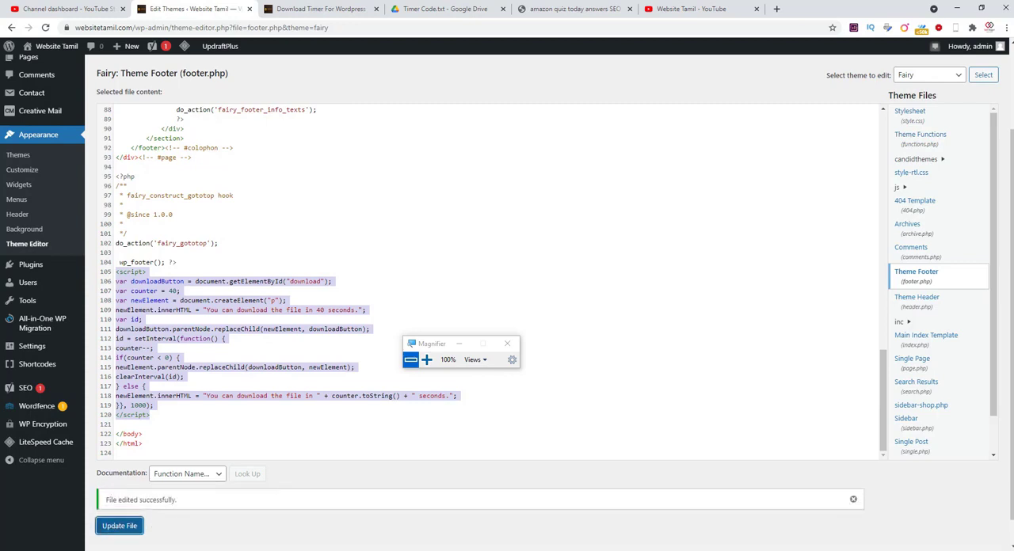
- Open the draft post "Download Timer For WordPress" from the posts list for editing
scroll(47, 337, "up", 2)
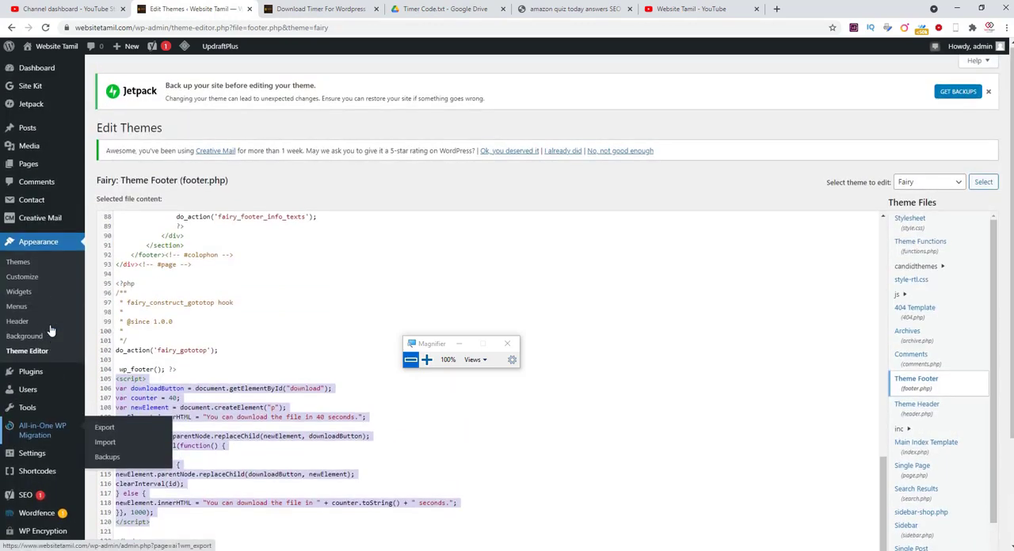
left_click(33, 137)
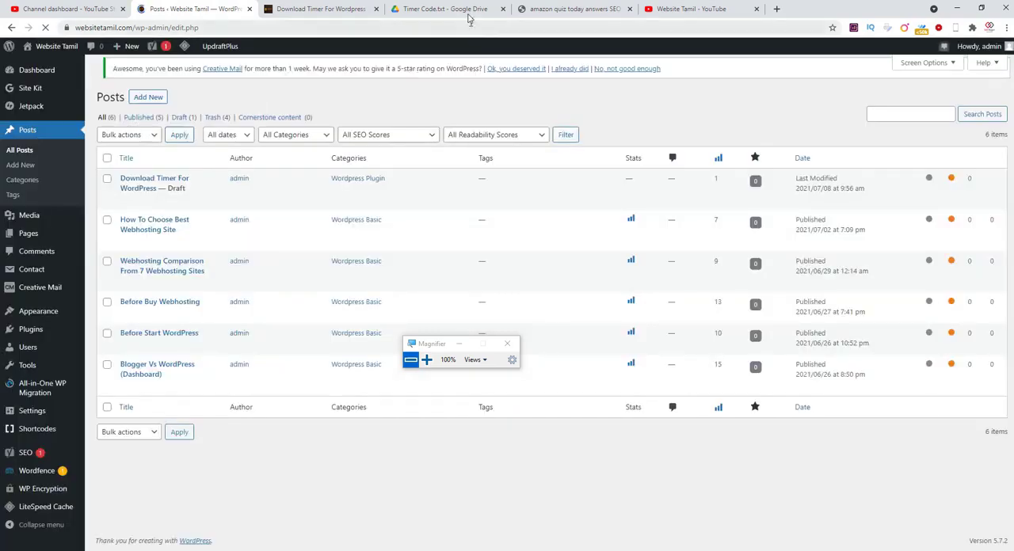
left_click(472, 11)
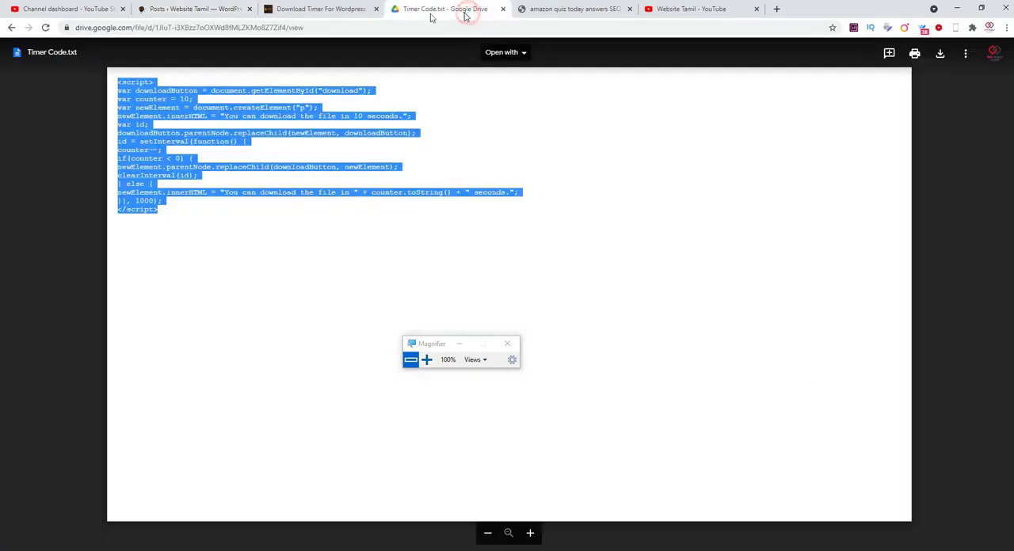
left_click(200, 9)
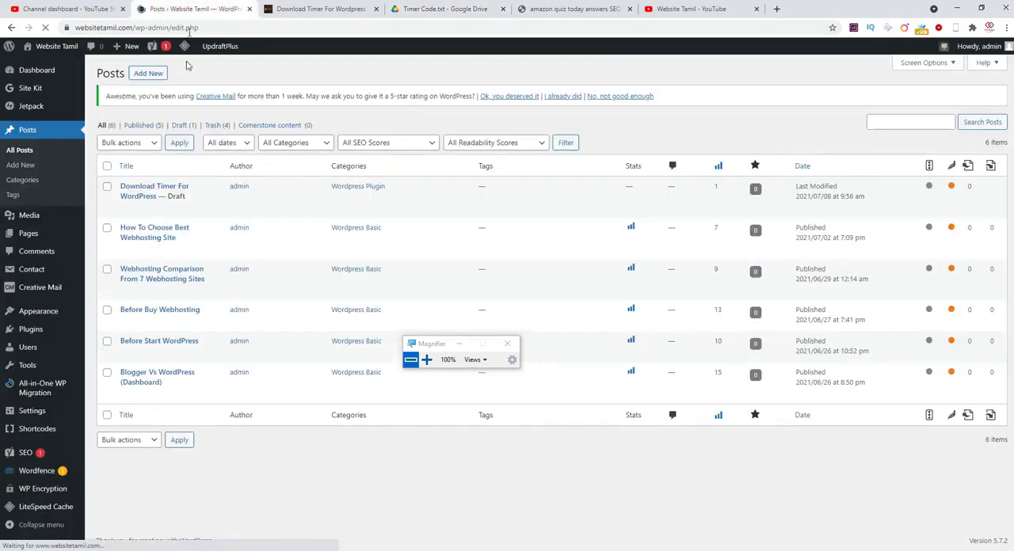
mouse_move(125, 210)
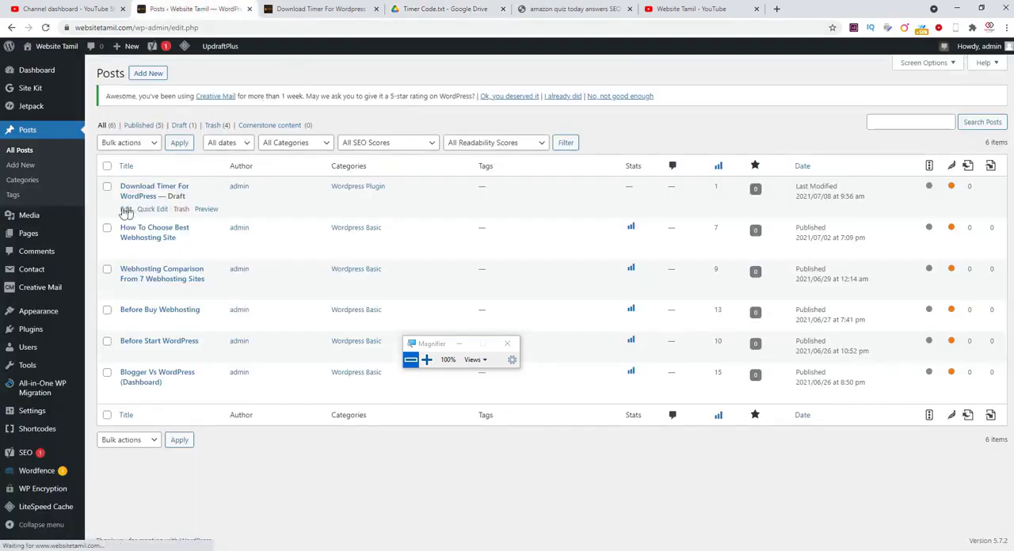
left_click(125, 210)
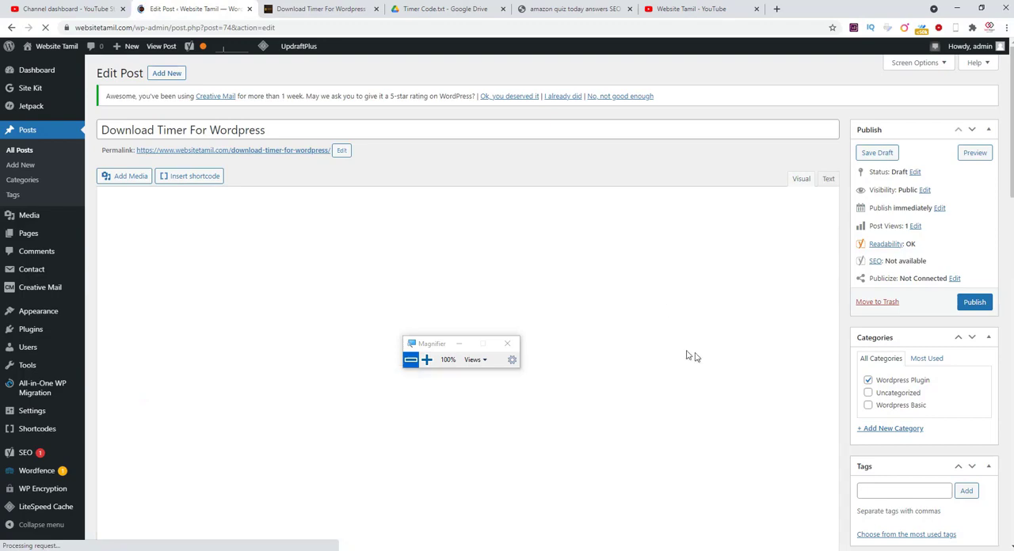
- Delete the existing su_button shortcode line below the example image at the end of the post
scroll(782, 354, "down", 4)
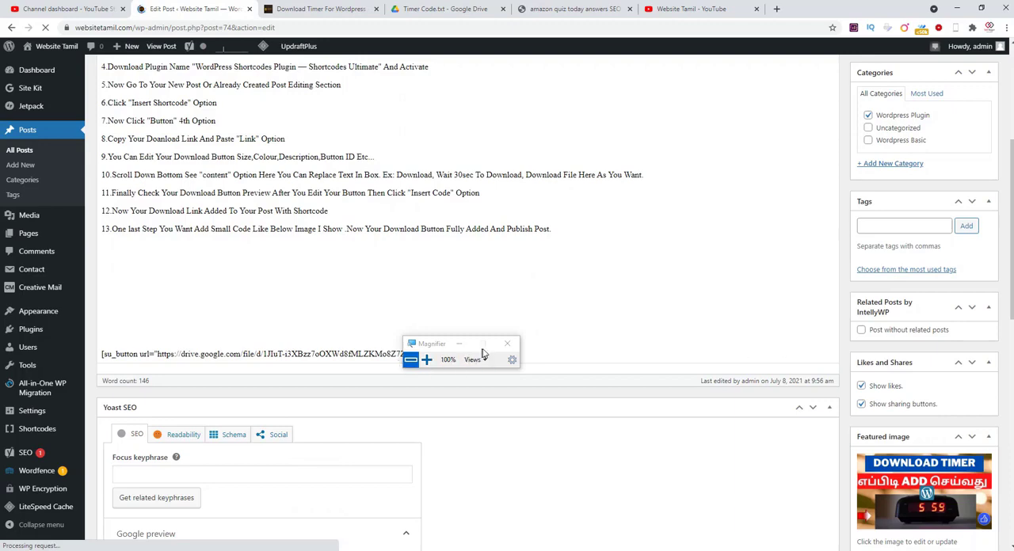
left_click_drag(441, 348, 653, 327)
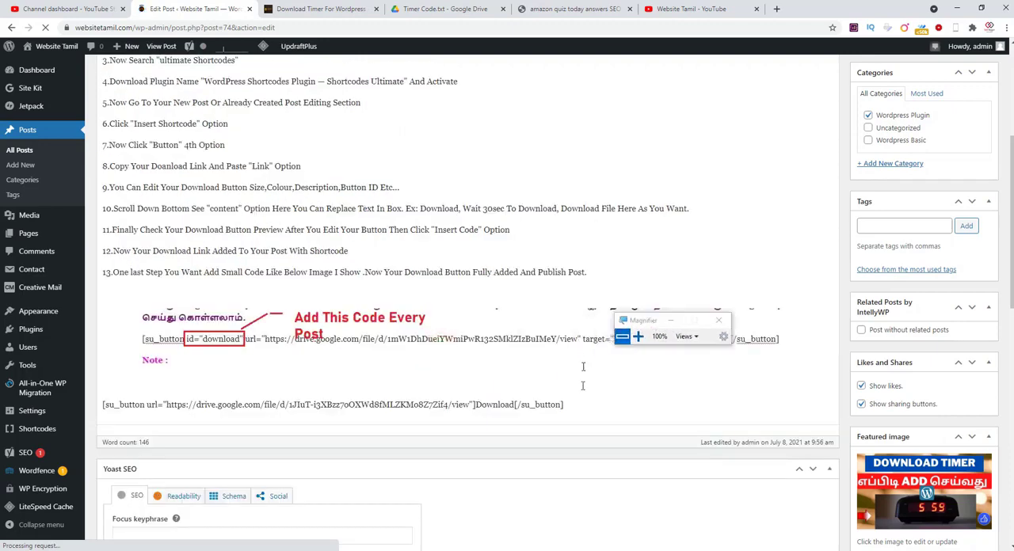
left_click(564, 405)
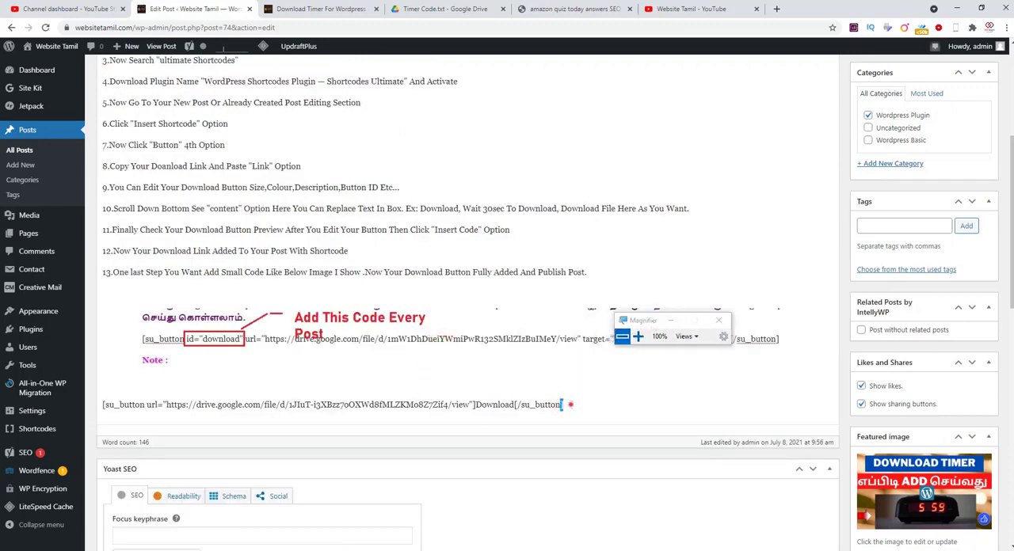
triple_click(564, 405)
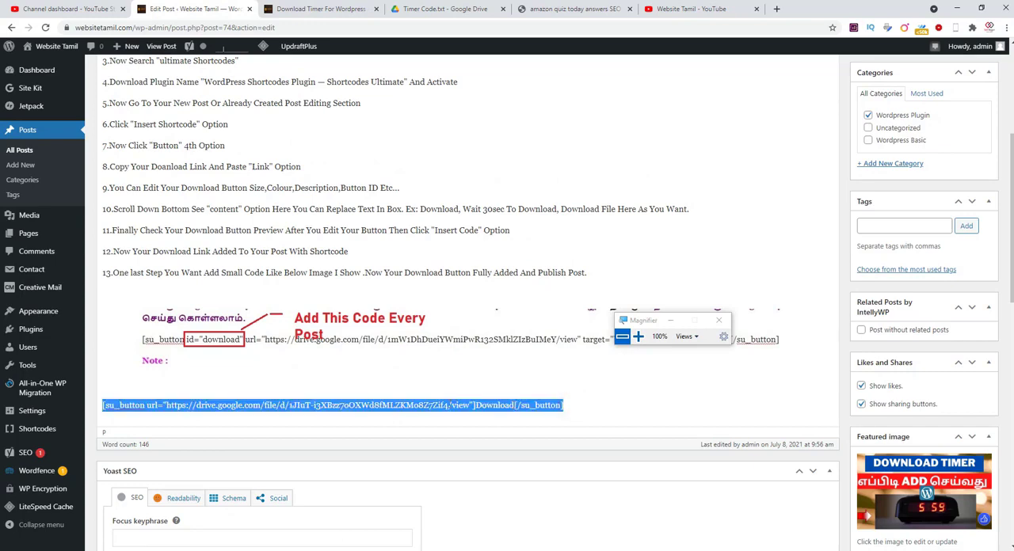
key("BackSpace")
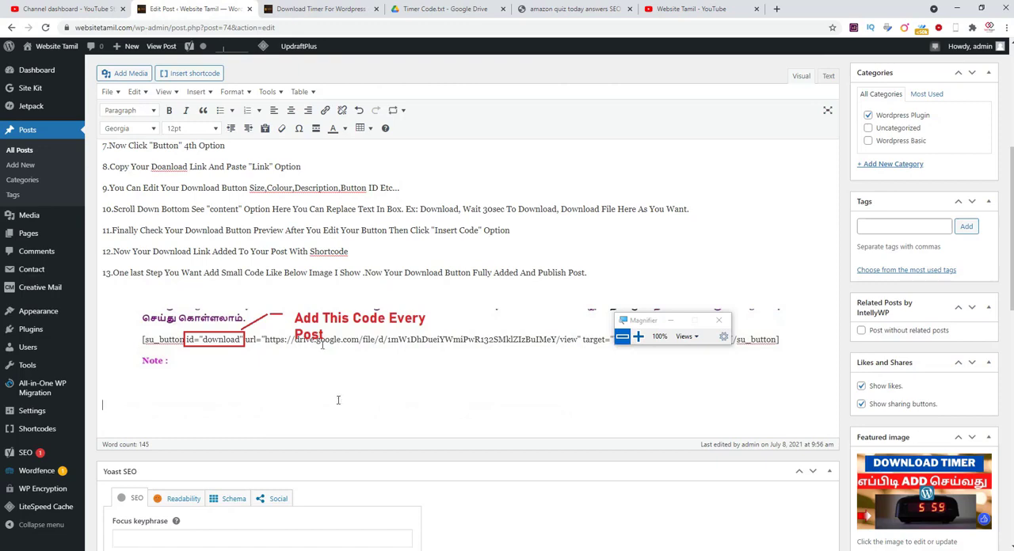
- Start inserting a Shortcodes Ultimate Button shortcode on the empty line at the end of the post
left_click(105, 406)
left_click(175, 75)
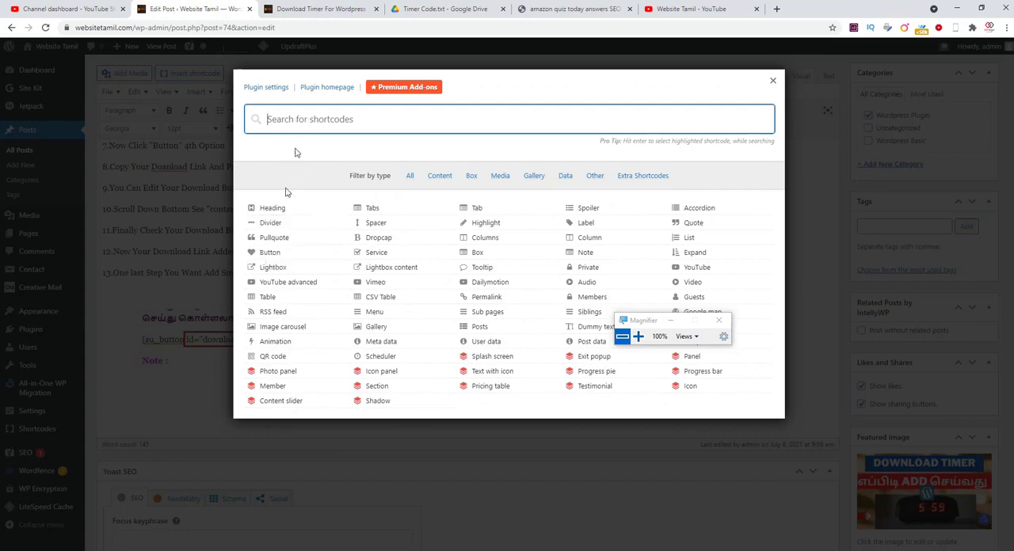
left_click(268, 253)
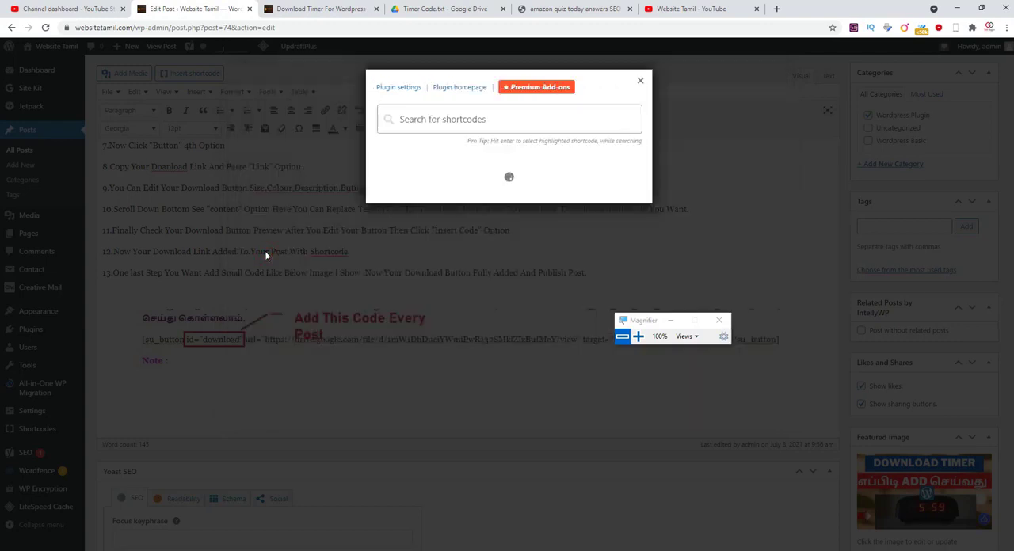
- Copy the full Google Drive address of Timer Code.txt for use as the download link
left_click(429, 9)
left_click(396, 28)
right_click(396, 28)
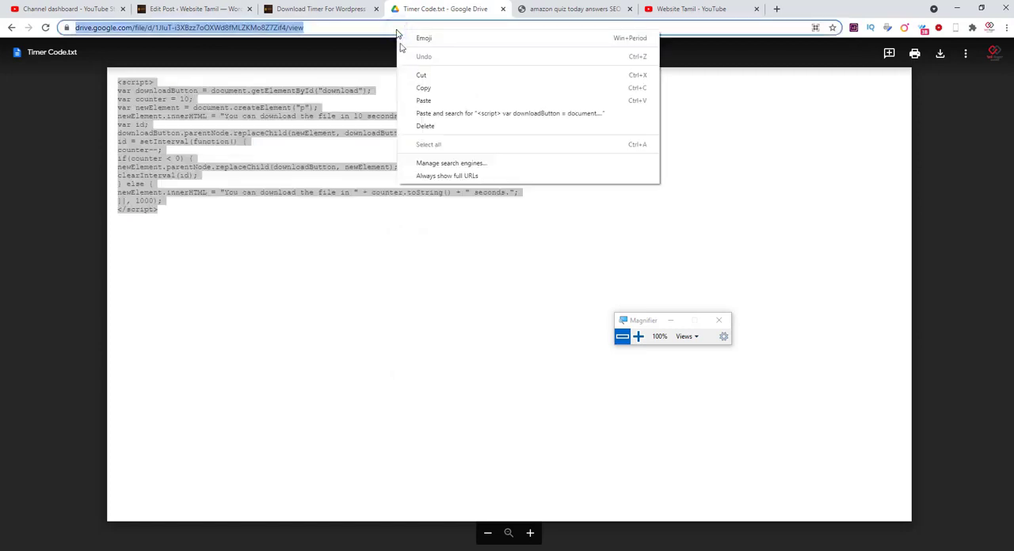
left_click(422, 89)
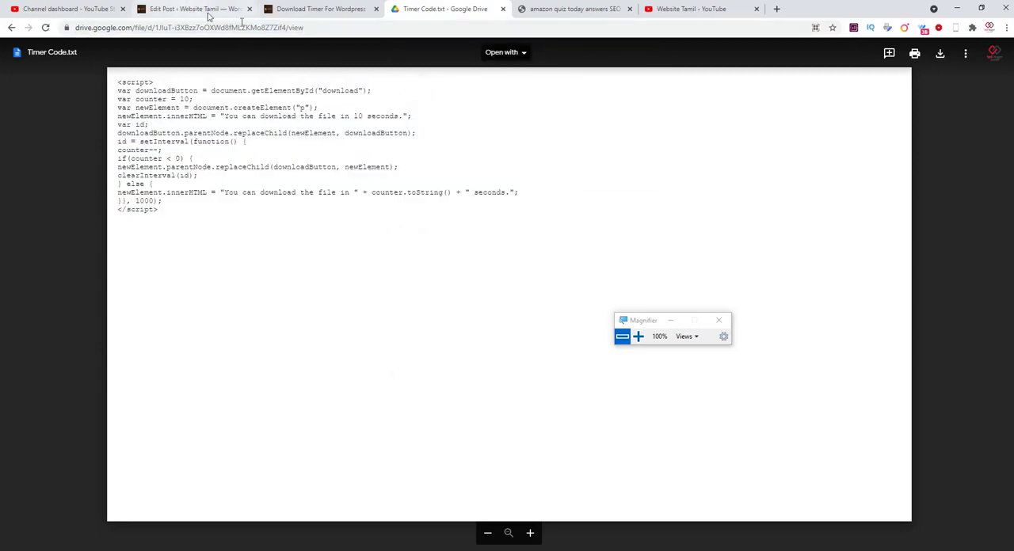
double_click(259, 28)
right_click(260, 29)
left_click(218, 65)
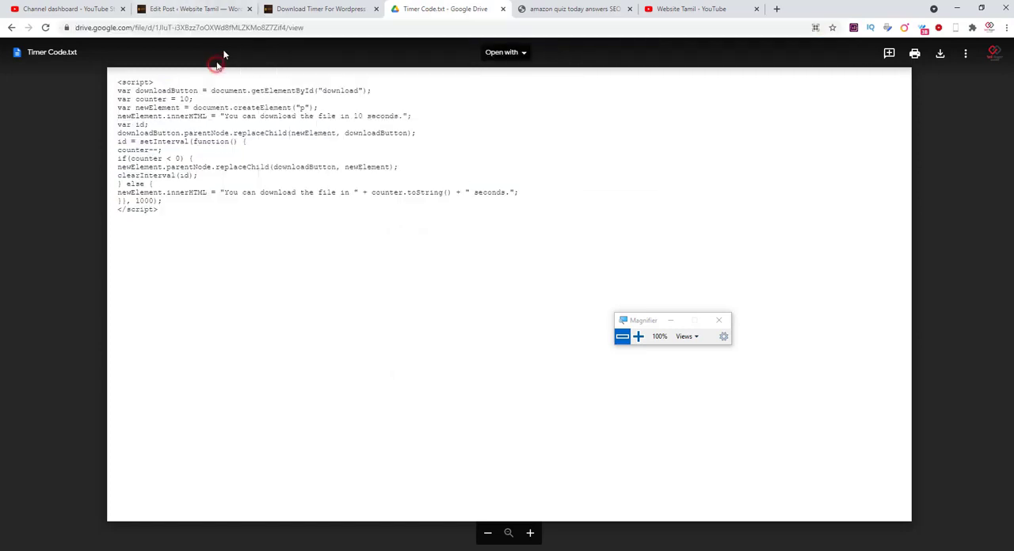
double_click(242, 29)
left_click(220, 64)
double_click(215, 29)
double_click(202, 29)
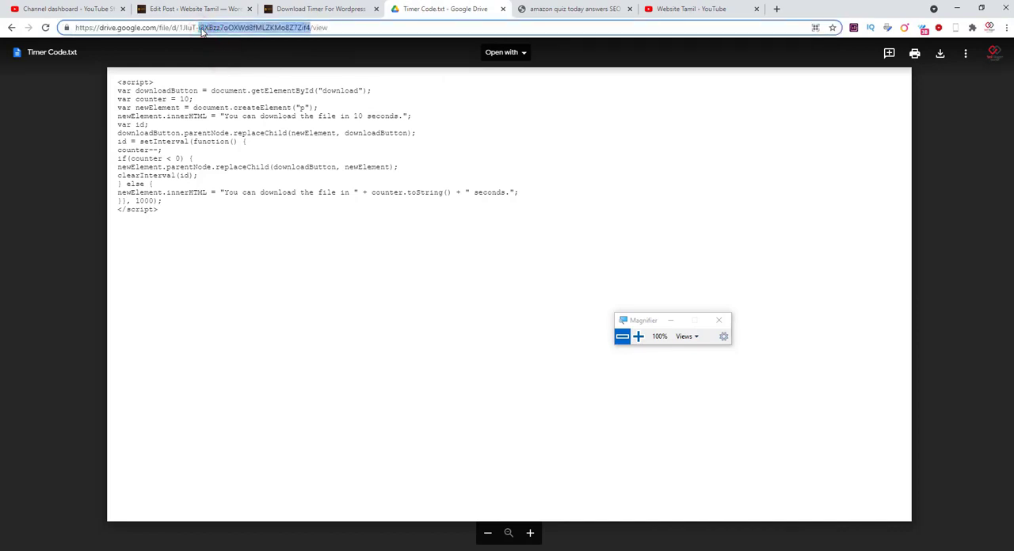
triple_click(202, 29)
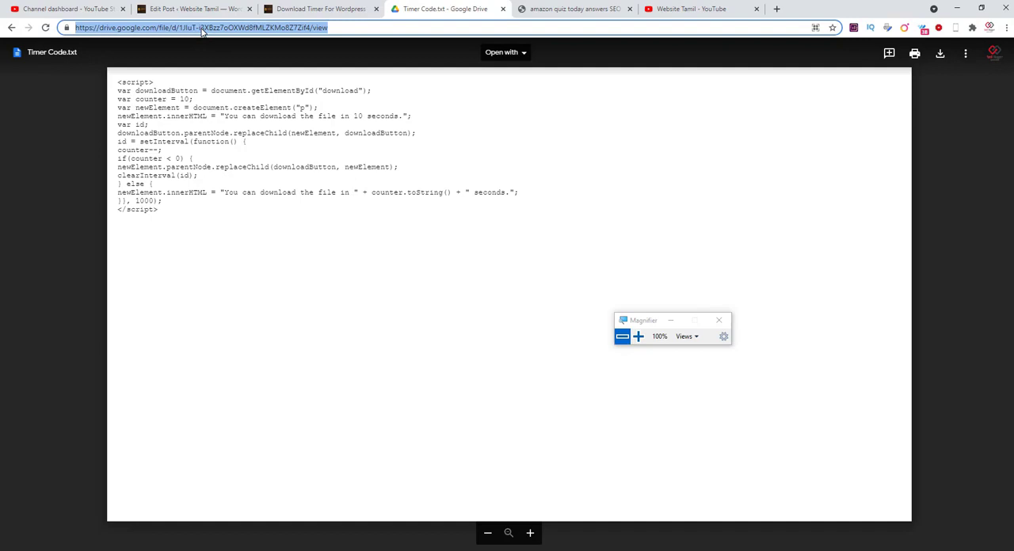
- Replace the Button shortcode's Link with the copied Google Drive address of Timer Code.txt
left_click(183, 10)
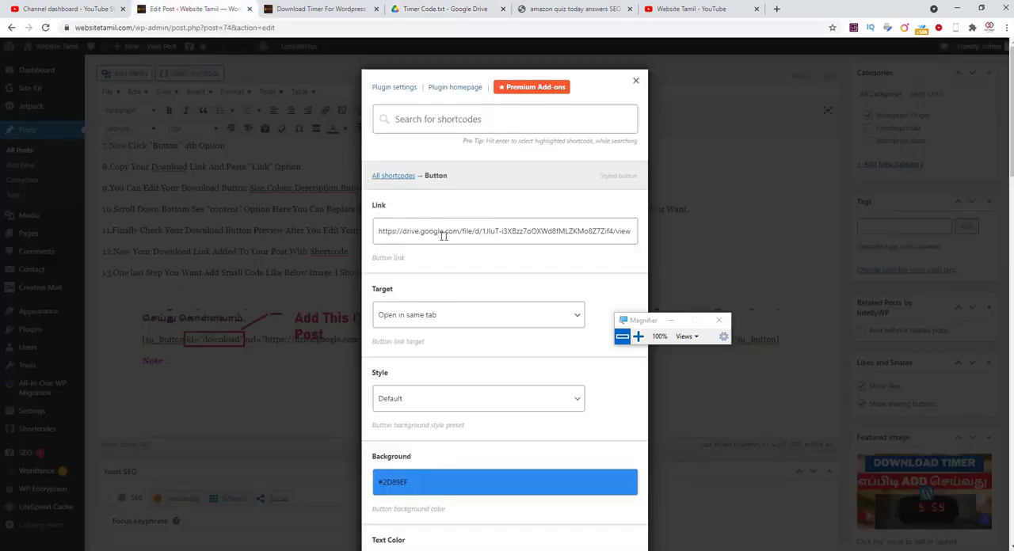
key("super+v")
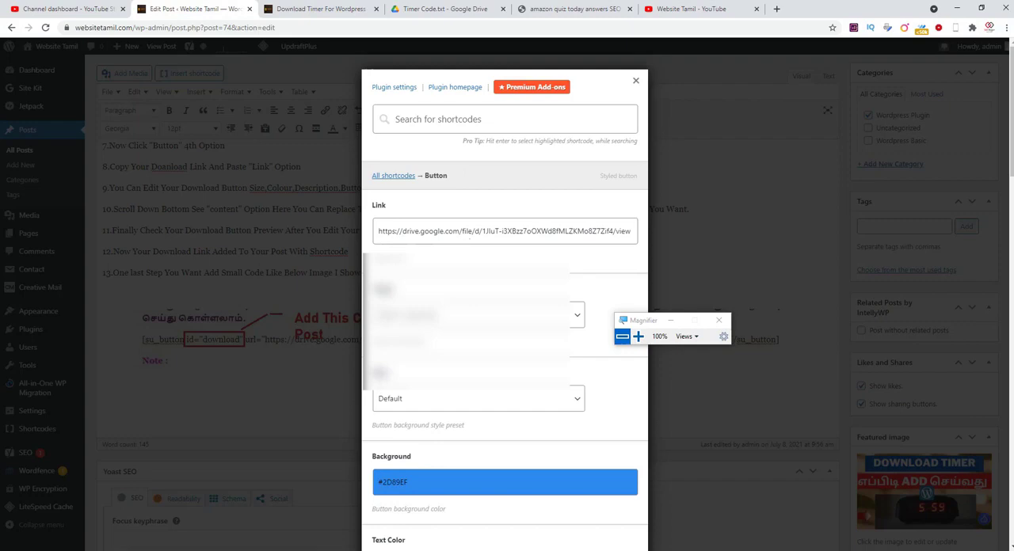
triple_click(468, 235)
key("BackSpace")
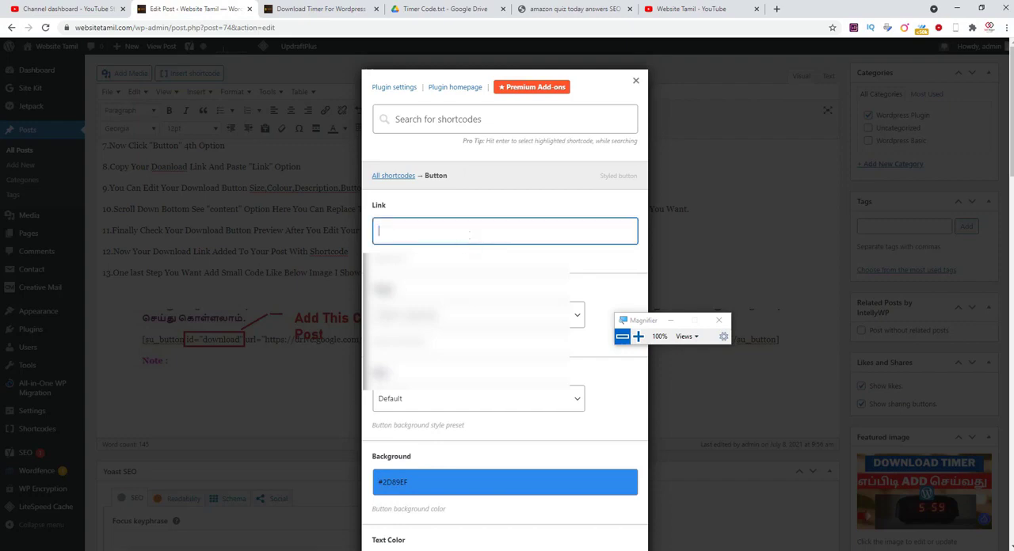
right_click(468, 235)
left_click(456, 231)
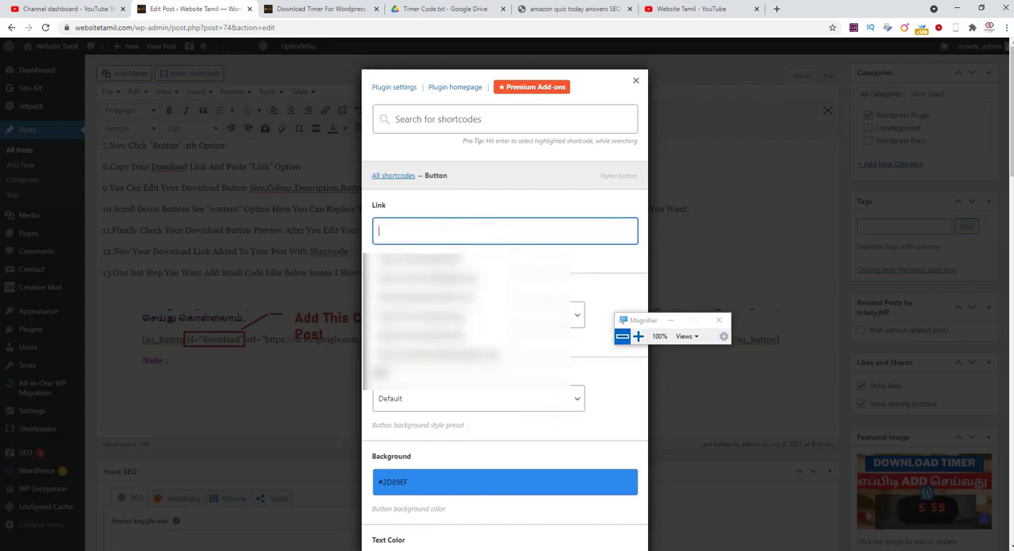
right_click(562, 233)
left_click(586, 308)
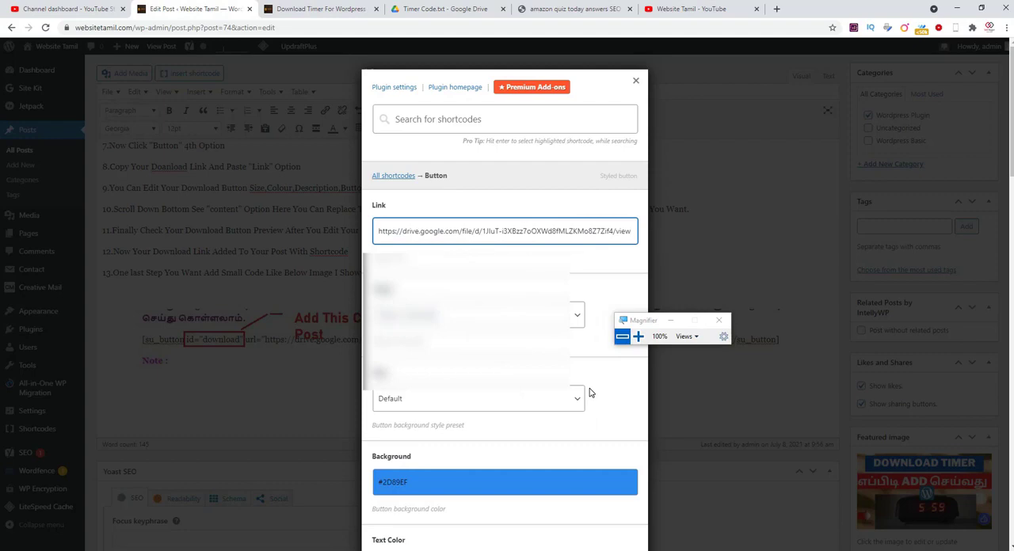
- Review the button's target, style and colour options, and examine the example Download button on the amazon quiz keyword page
scroll(589, 392, "down", 3)
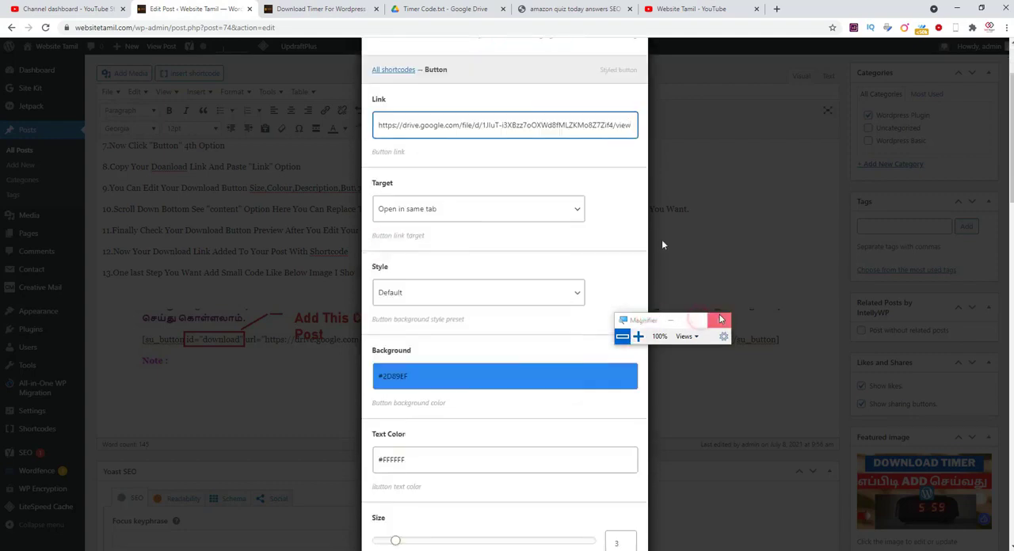
left_click(574, 9)
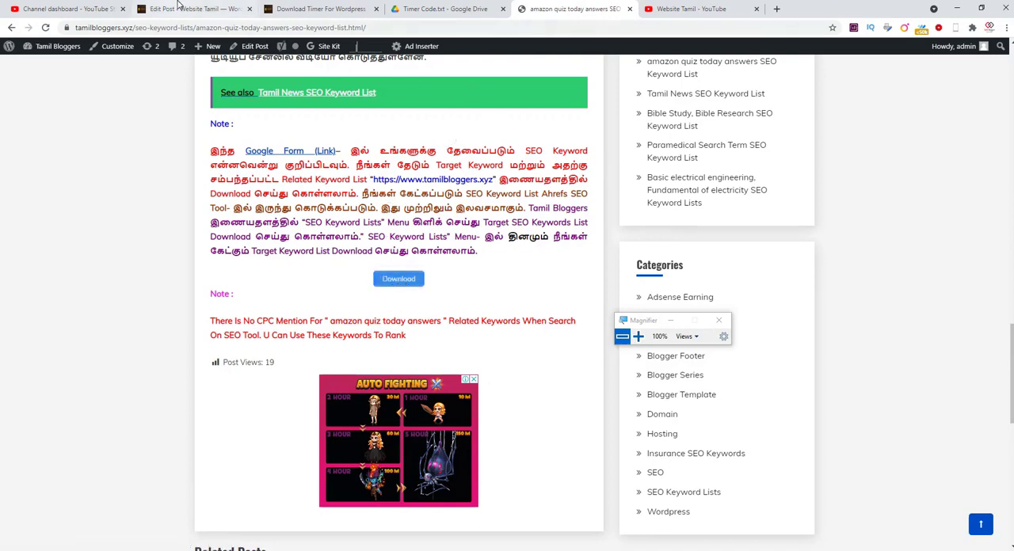
- Return to the post editor and set the Button shortcode's Target to Open in new tab
left_click(179, 6)
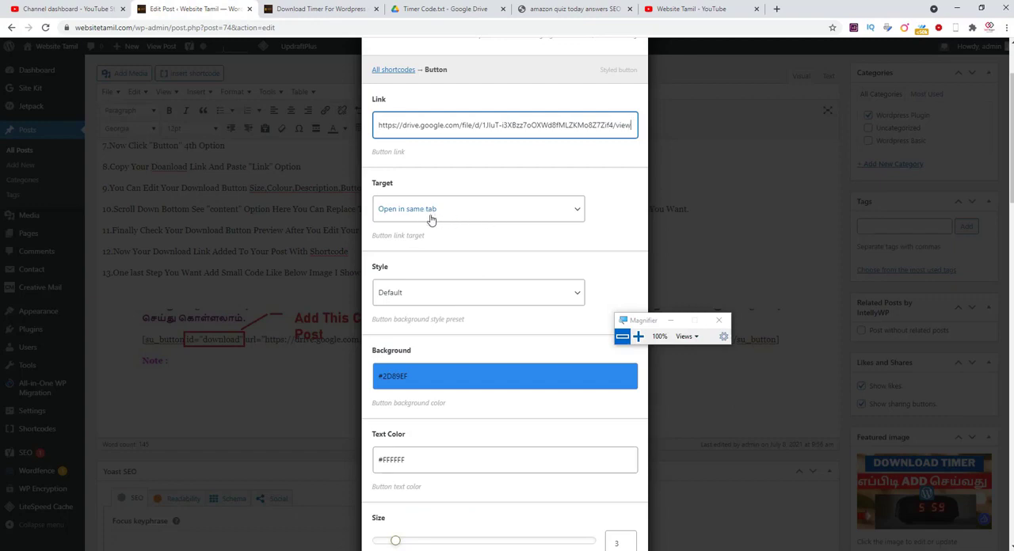
left_click(468, 213)
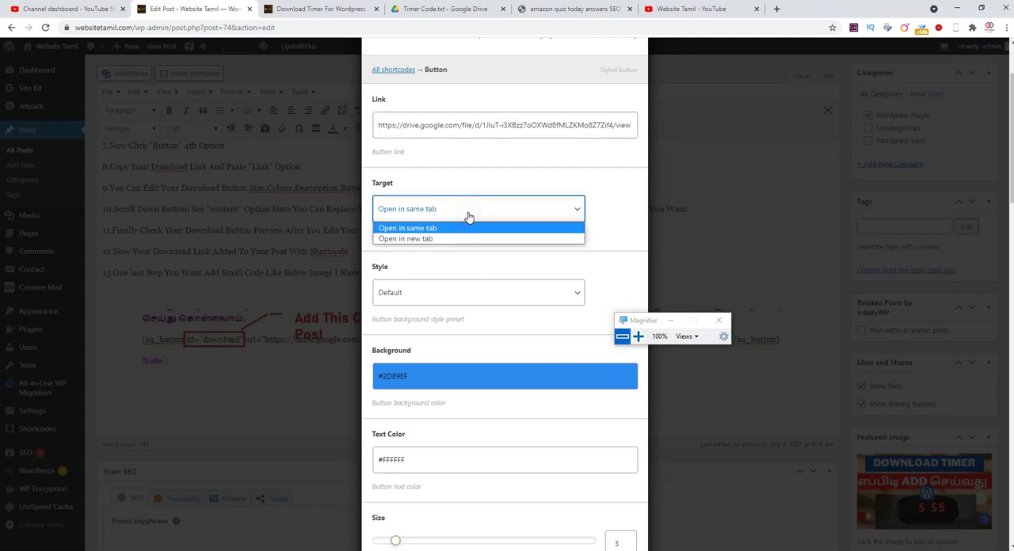
left_click(414, 240)
left_click(612, 246)
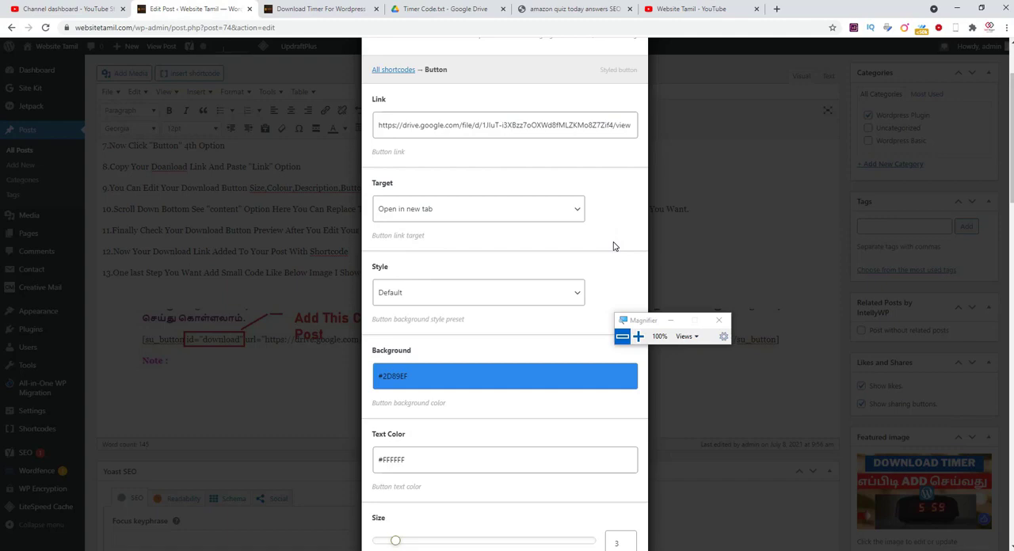
- Review the Button shortcode's remaining options from Style down to Content, comparing them with the example Download button on the amazon quiz keyword page
scroll(613, 247, "down", 1)
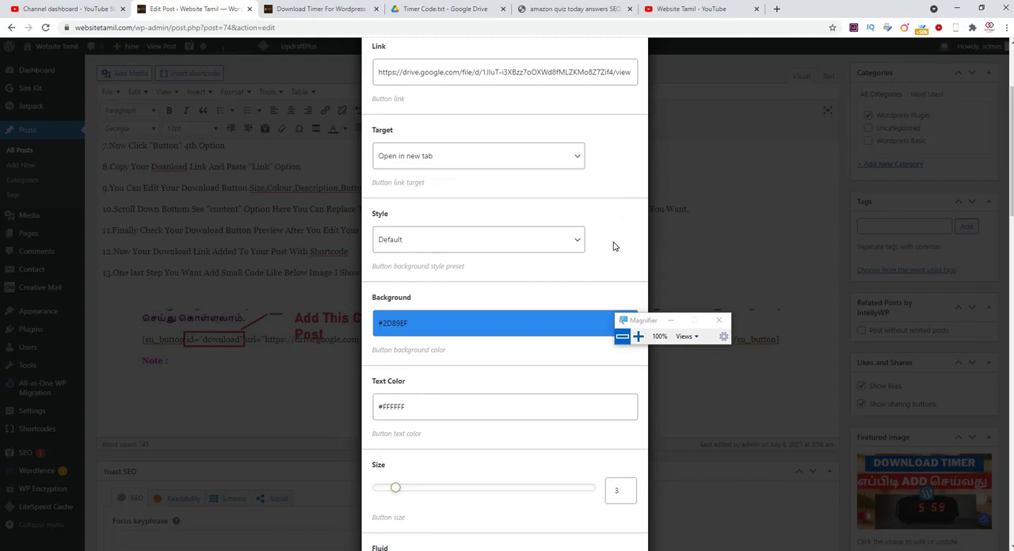
scroll(612, 246, "down", 1)
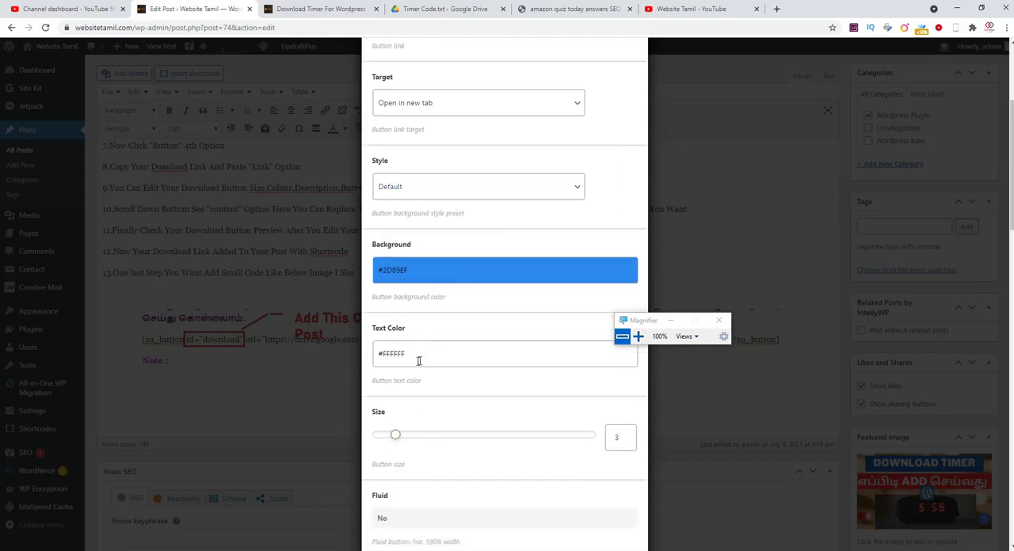
left_click(568, 11)
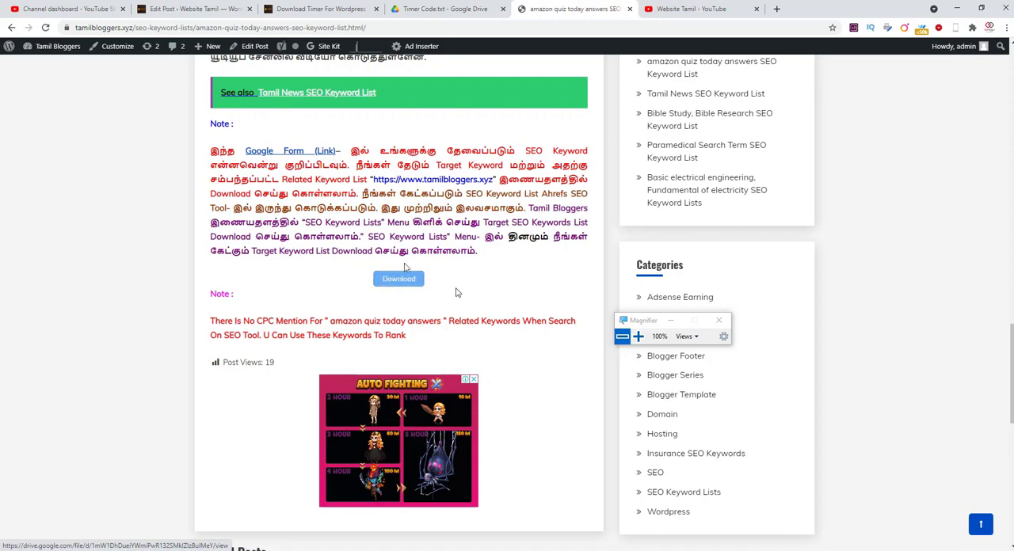
left_click(210, 9)
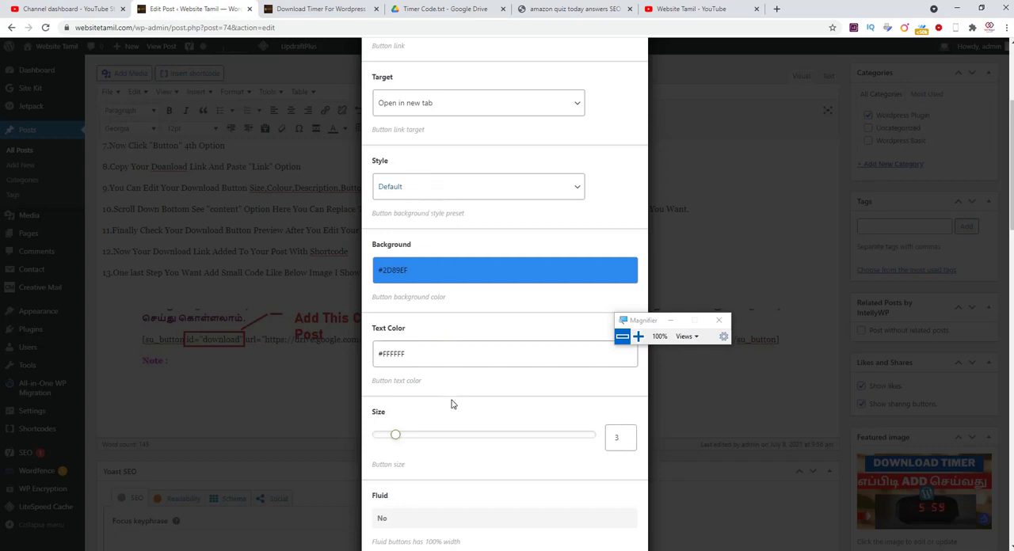
scroll(451, 405, "down", 1)
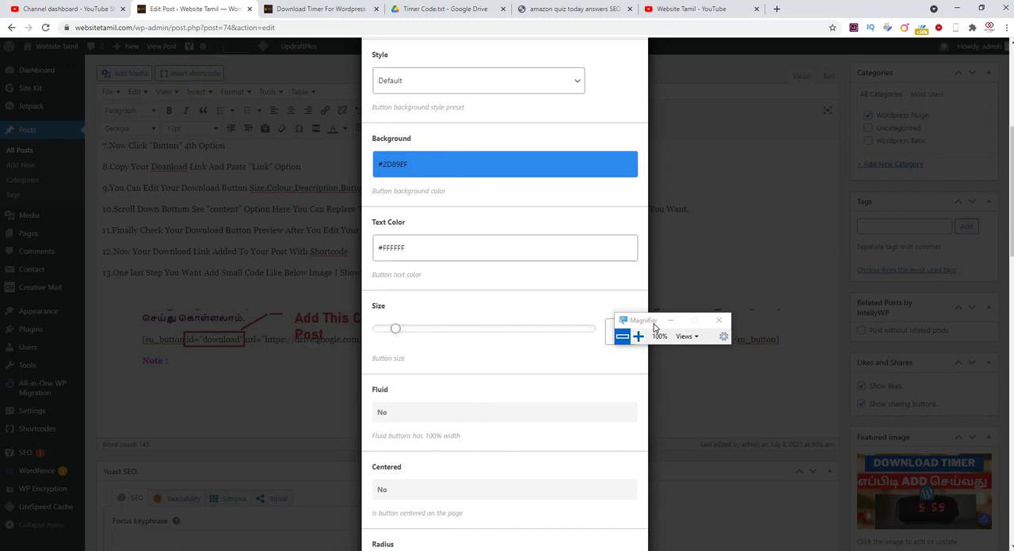
left_click_drag(650, 320, 739, 302)
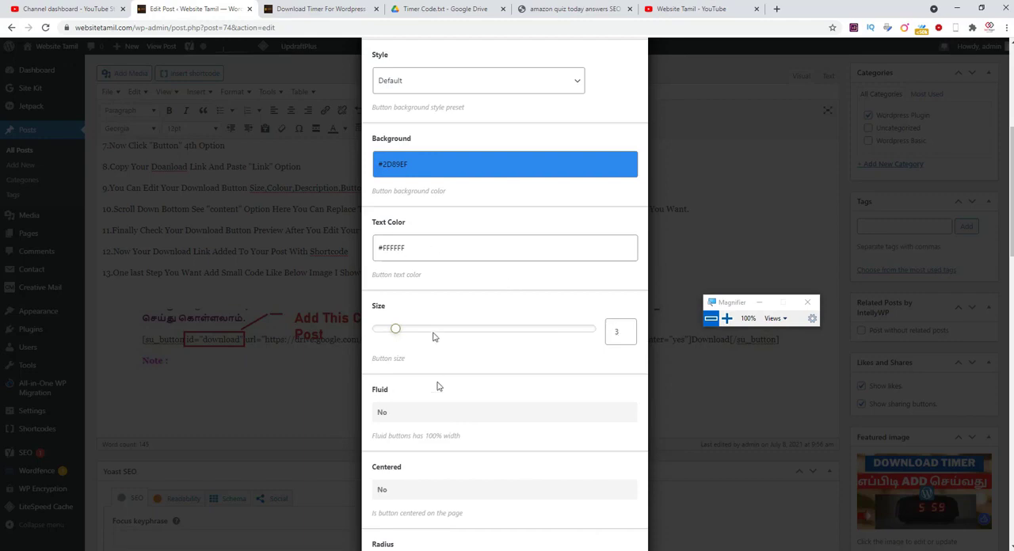
scroll(439, 404, "down", 4)
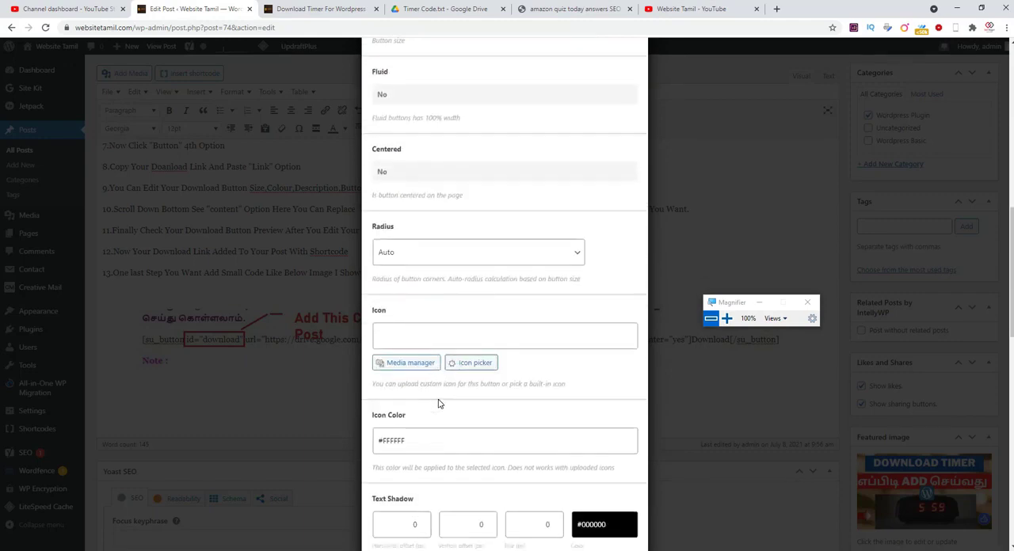
scroll(440, 404, "down", 1)
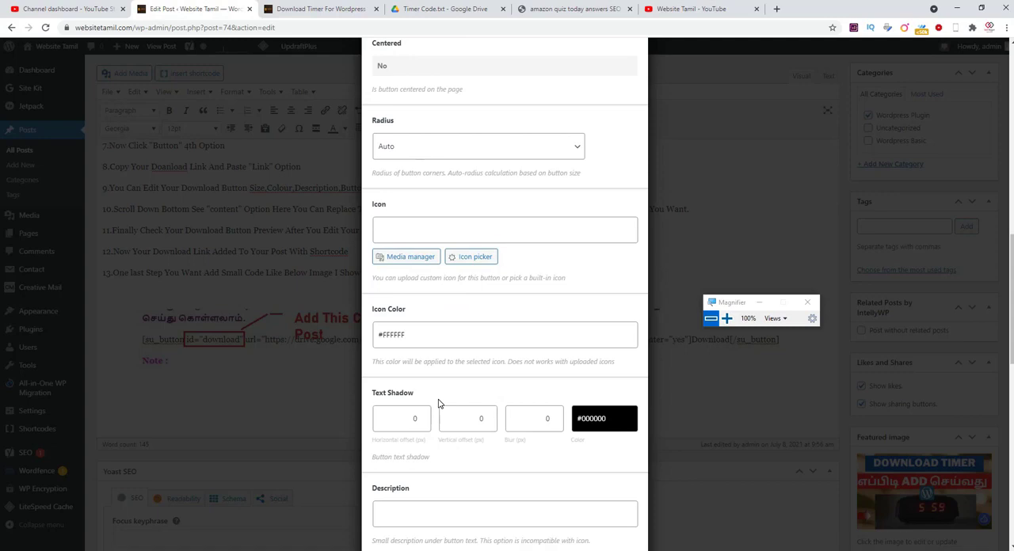
scroll(440, 404, "down", 4)
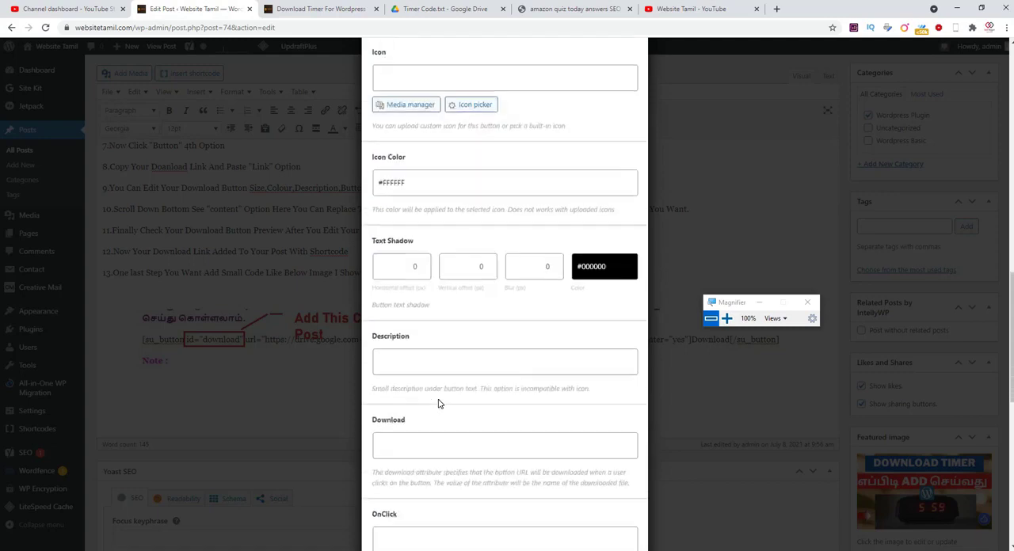
scroll(439, 404, "down", 4)
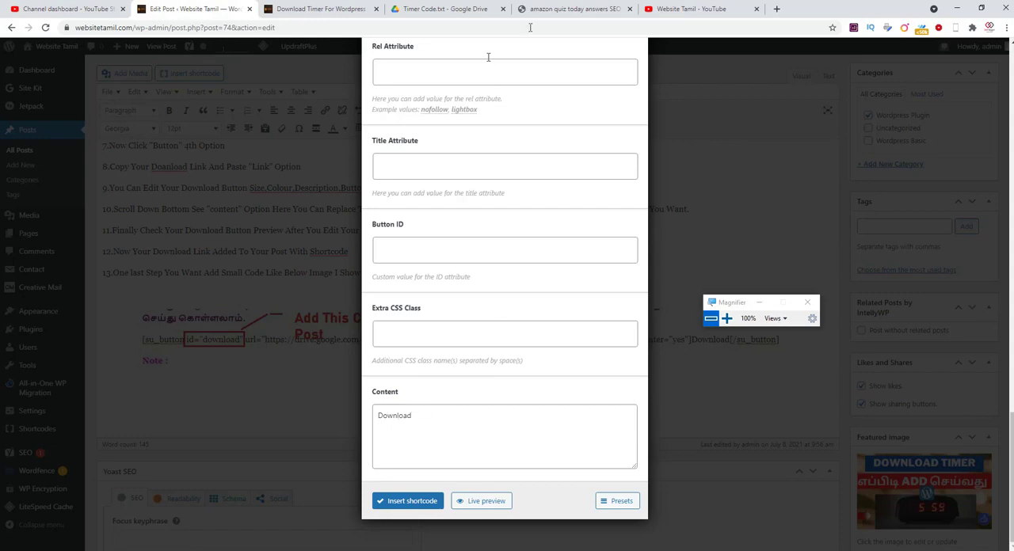
left_click(557, 8)
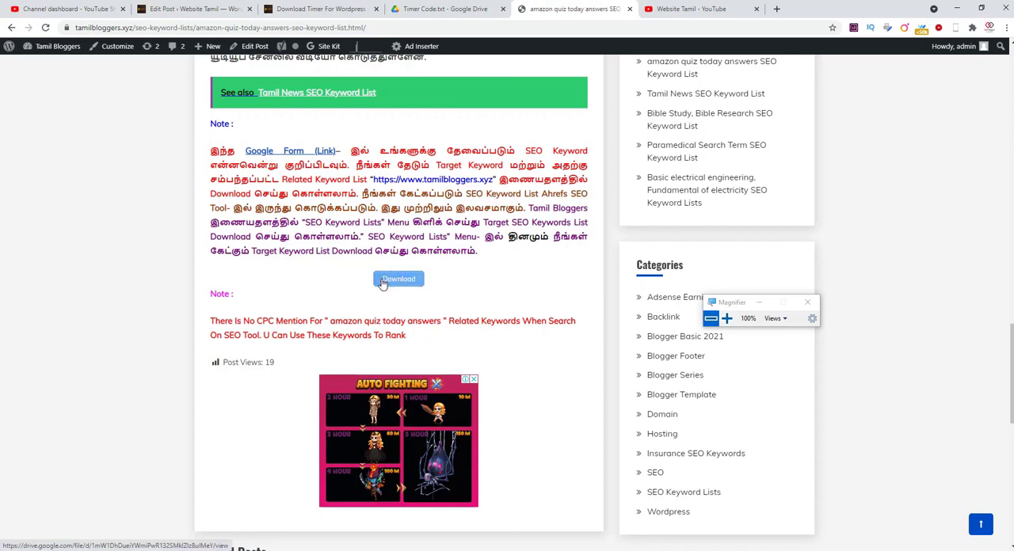
left_click(184, 10)
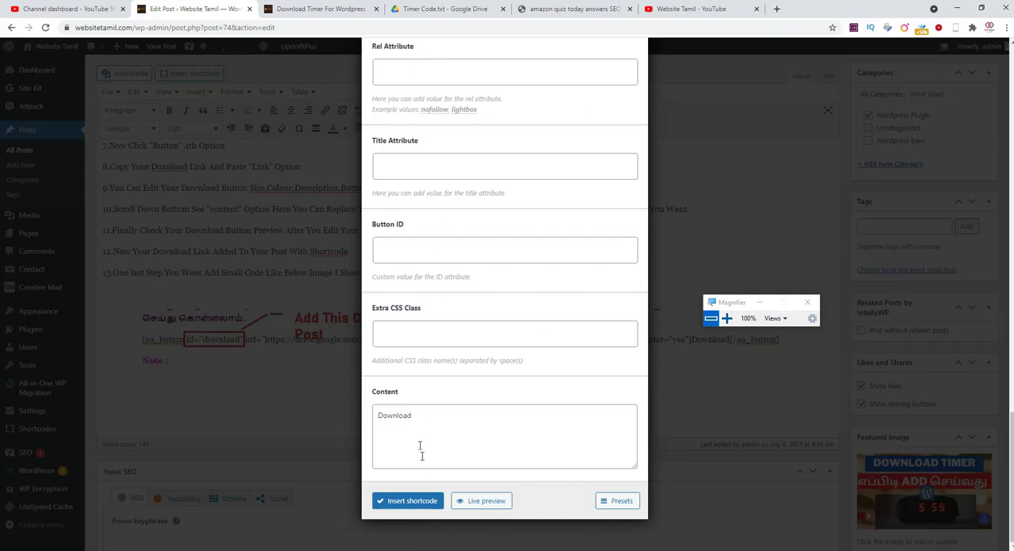
- Generate a live preview of the Download button, check its settings, and insert the shortcode into the post
left_click(480, 502)
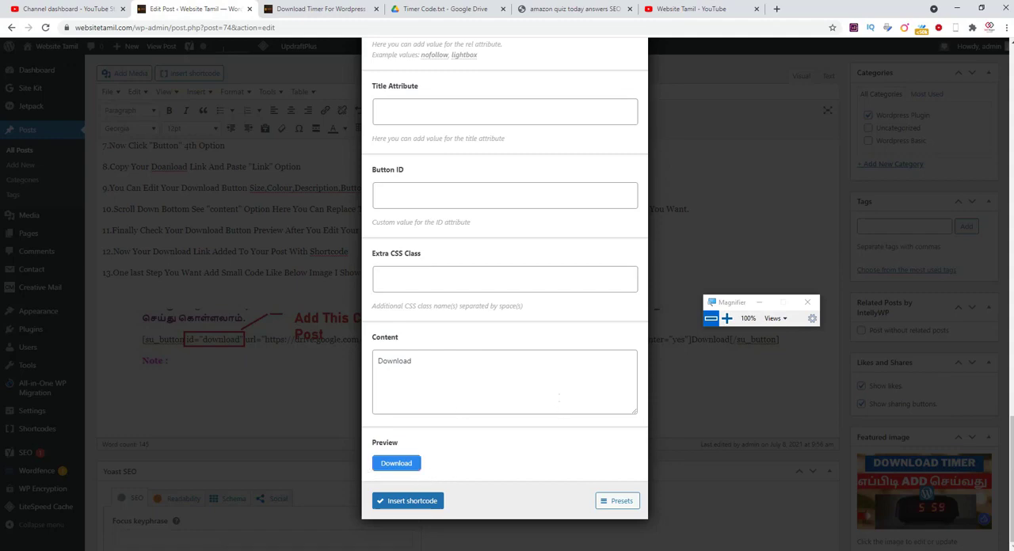
scroll(428, 477, "up", 7)
scroll(559, 401, "up", 4)
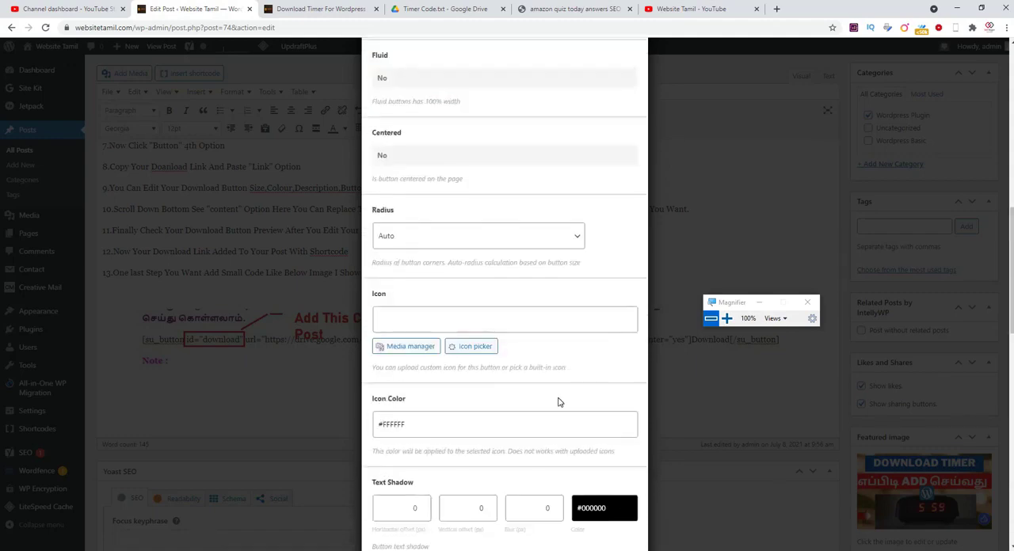
scroll(558, 402, "down", 1)
scroll(558, 402, "up", 1)
scroll(558, 402, "down", 3)
scroll(559, 402, "down", 8)
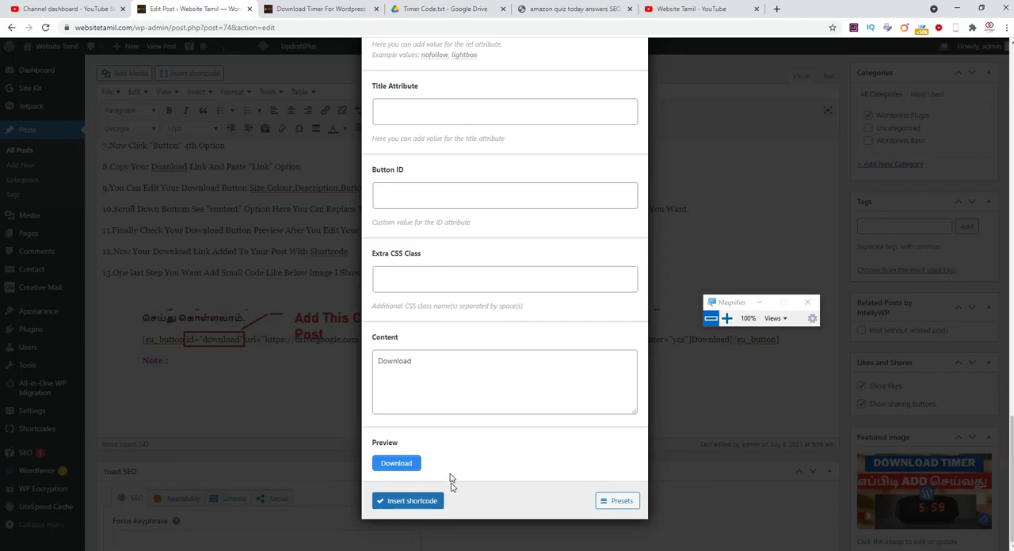
left_click(406, 501)
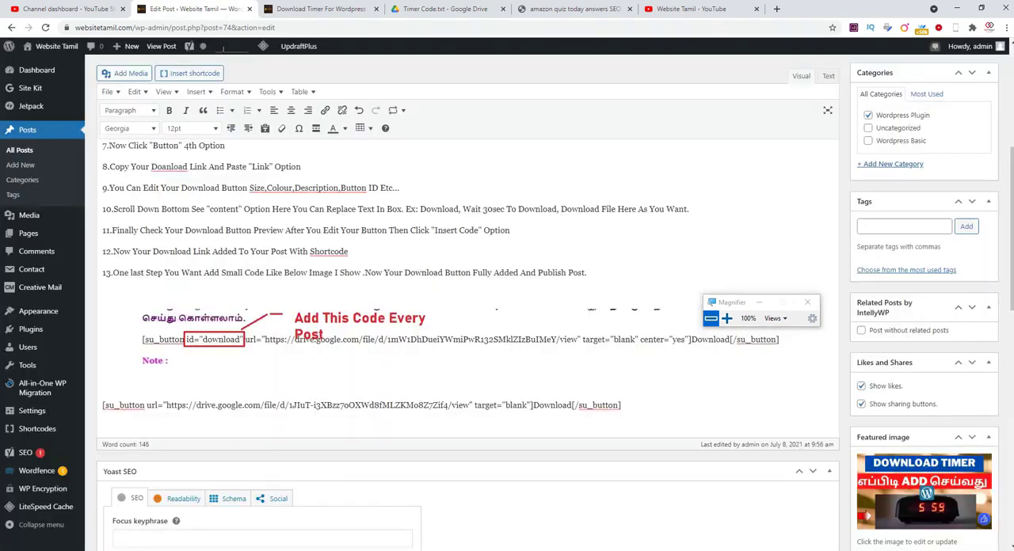
- Add the attribute id="download" right after su_button in the shortcode at the end of the post
left_click(145, 407)
left_click(624, 409)
left_click(726, 318)
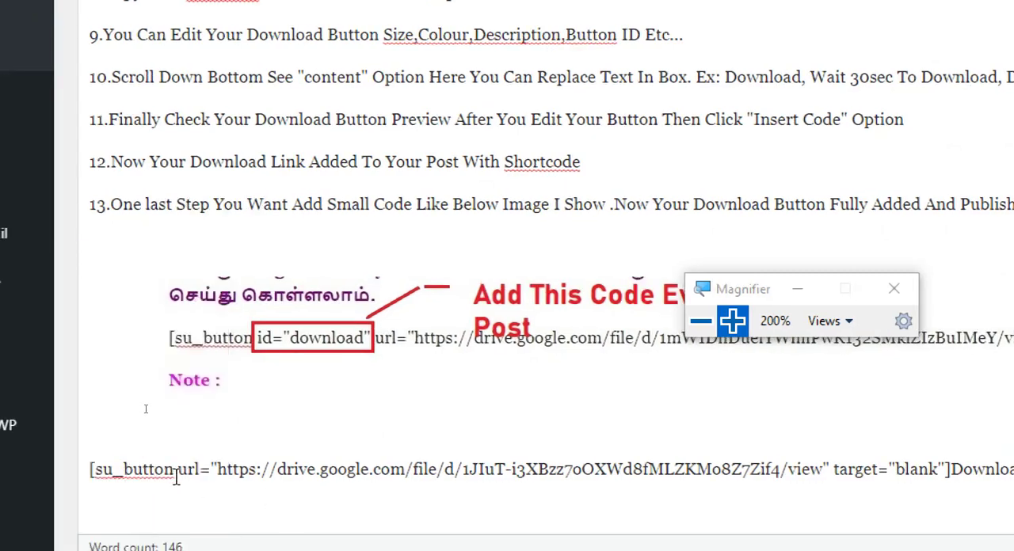
left_click(172, 469)
type("i")
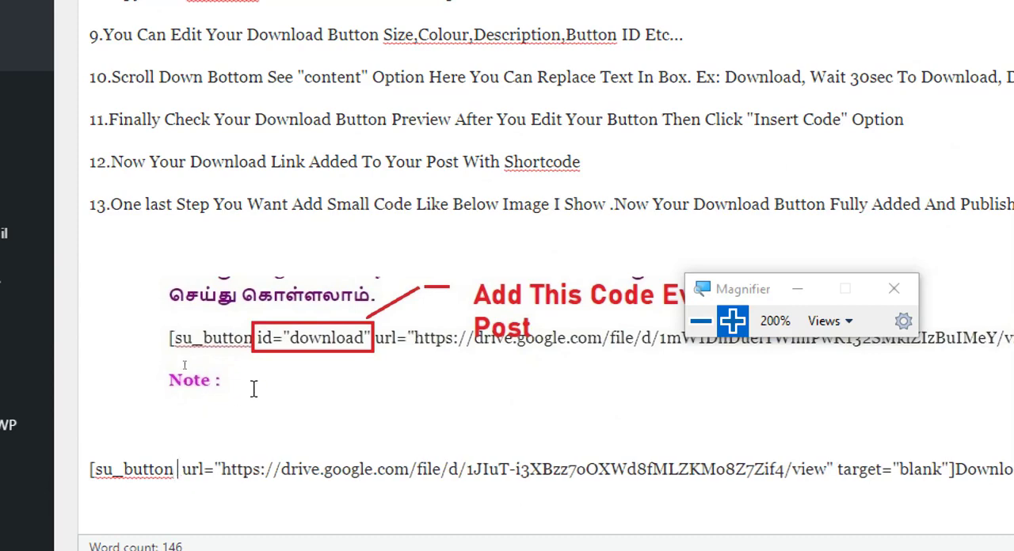
type("d ")
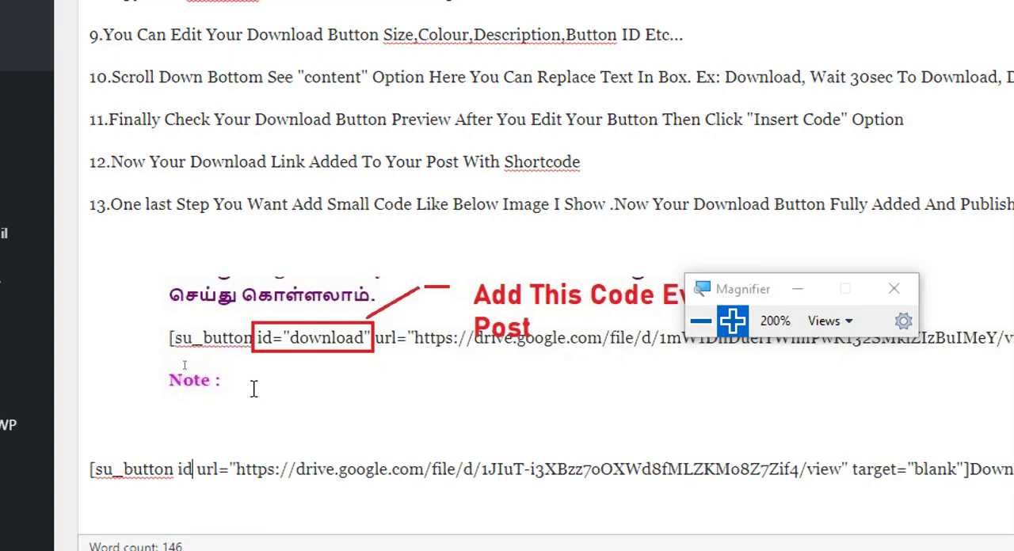
type("=")
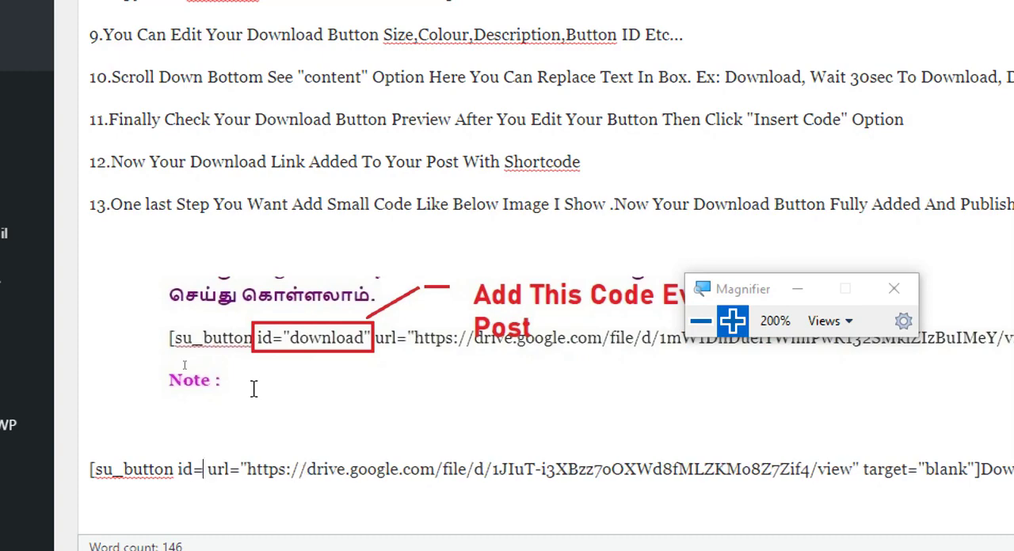
type("\"dow")
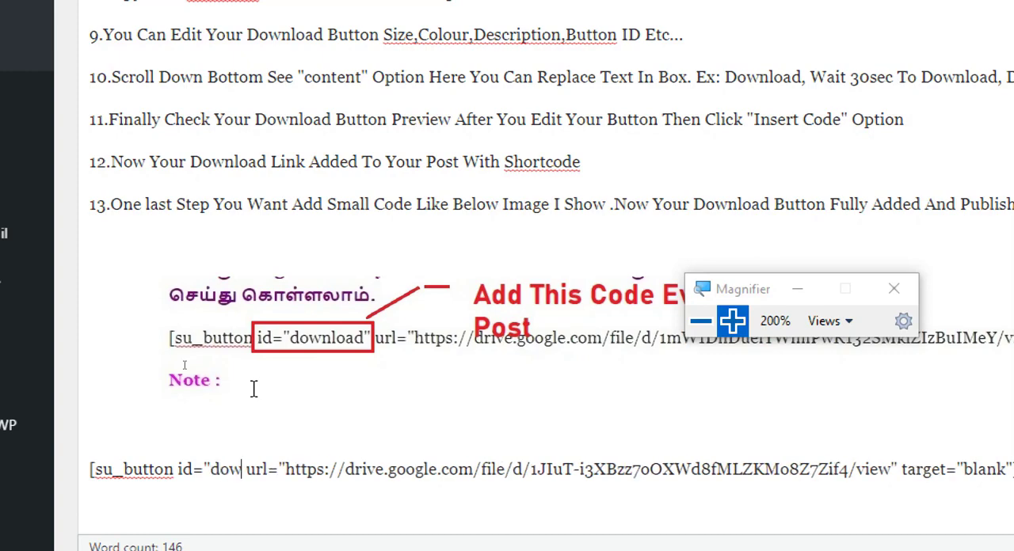
type("nload")
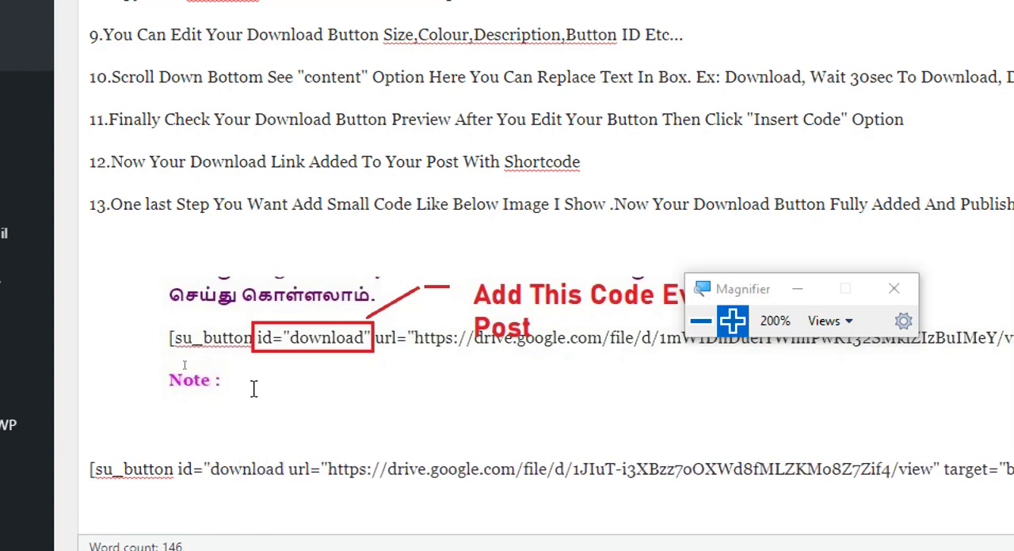
type("\"")
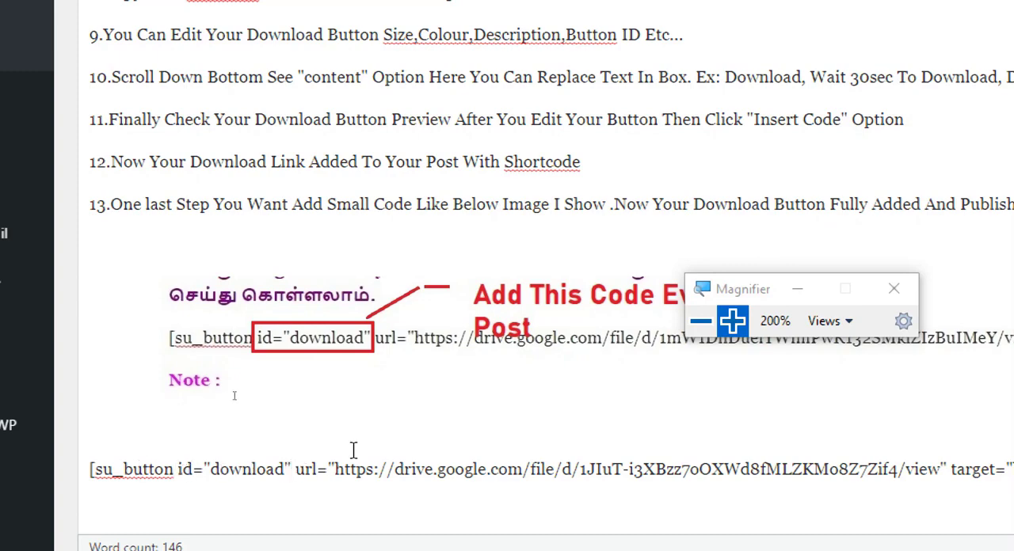
left_click(691, 330)
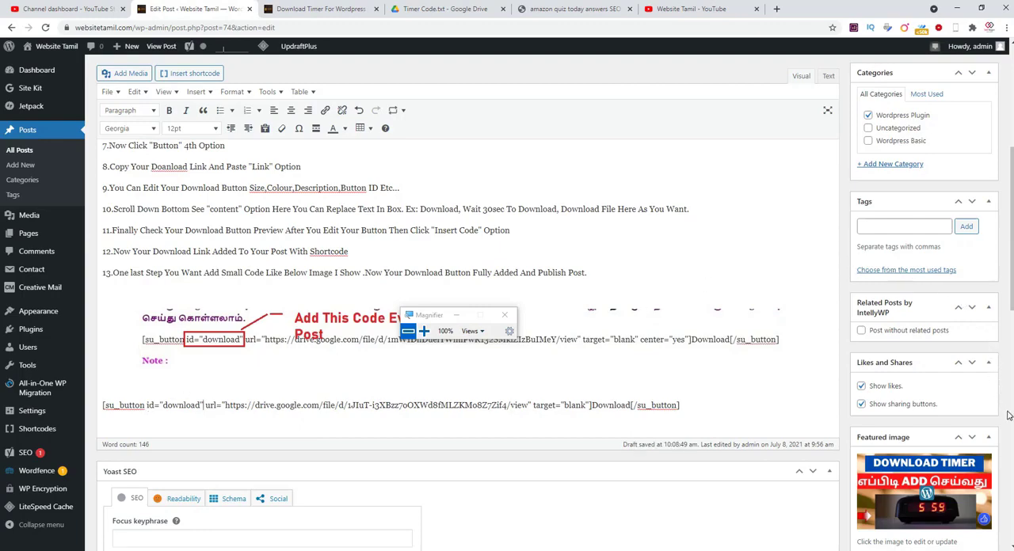
- Publish the draft post containing the download button shortcode
scroll(1008, 415, "down", 1)
scroll(1008, 415, "up", 3)
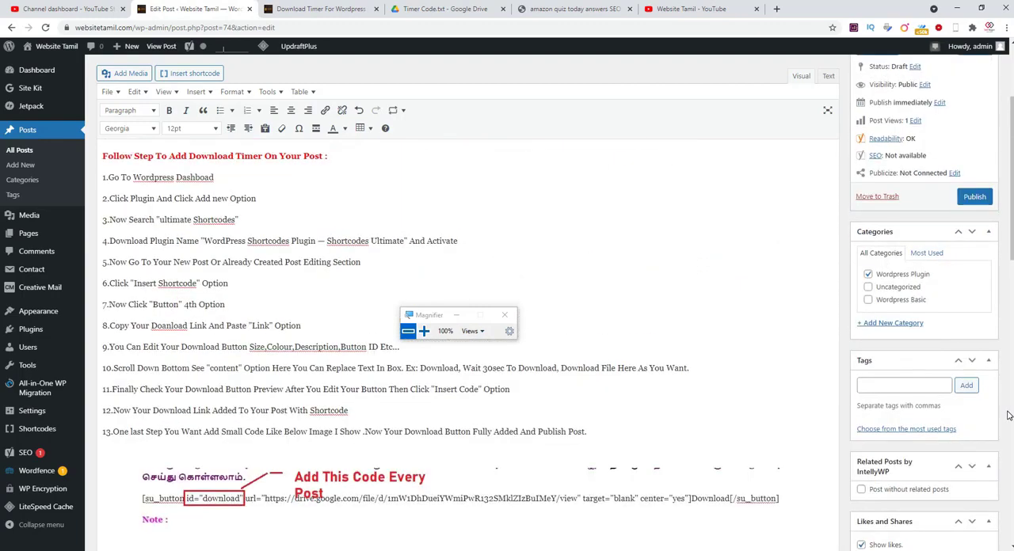
left_click(977, 201)
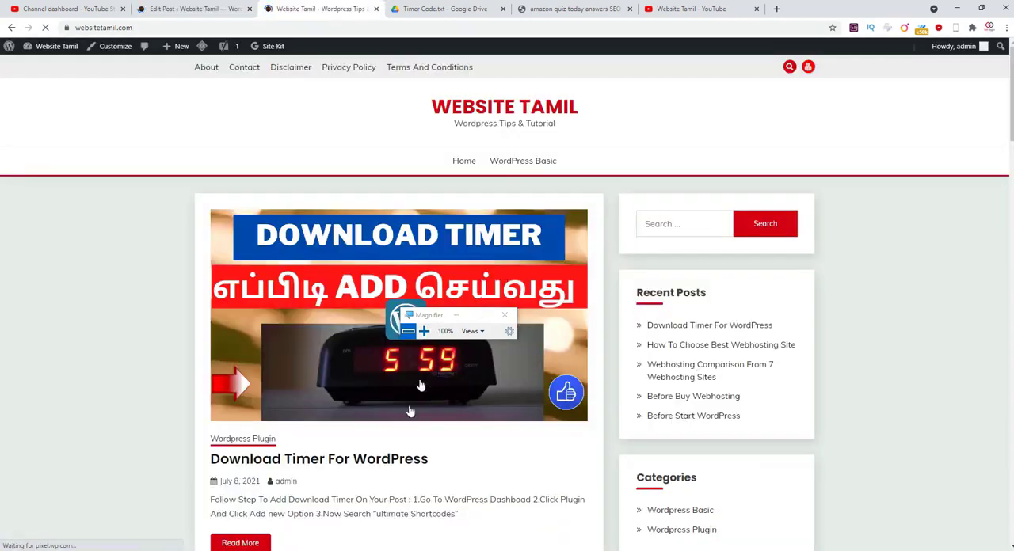
- Open the Download Timer For WordPress post from the site's home page and check the download countdown below its instructions
scroll(410, 414, "down", 1)
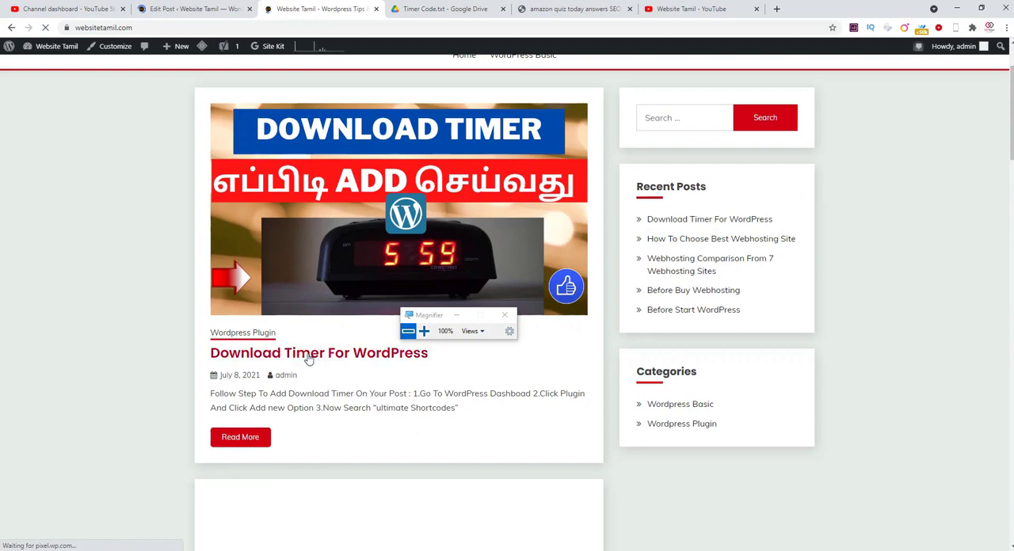
left_click(413, 11)
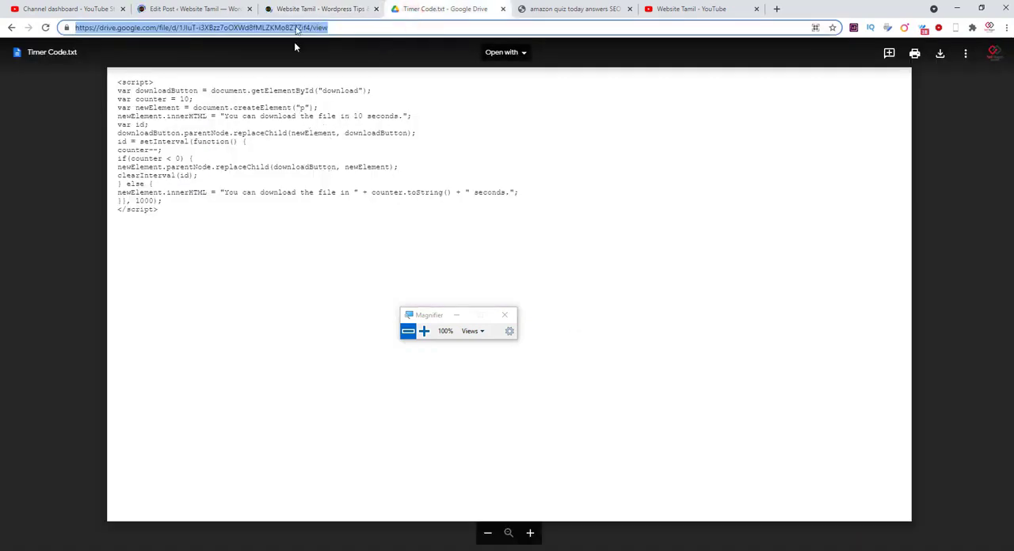
left_click(298, 9)
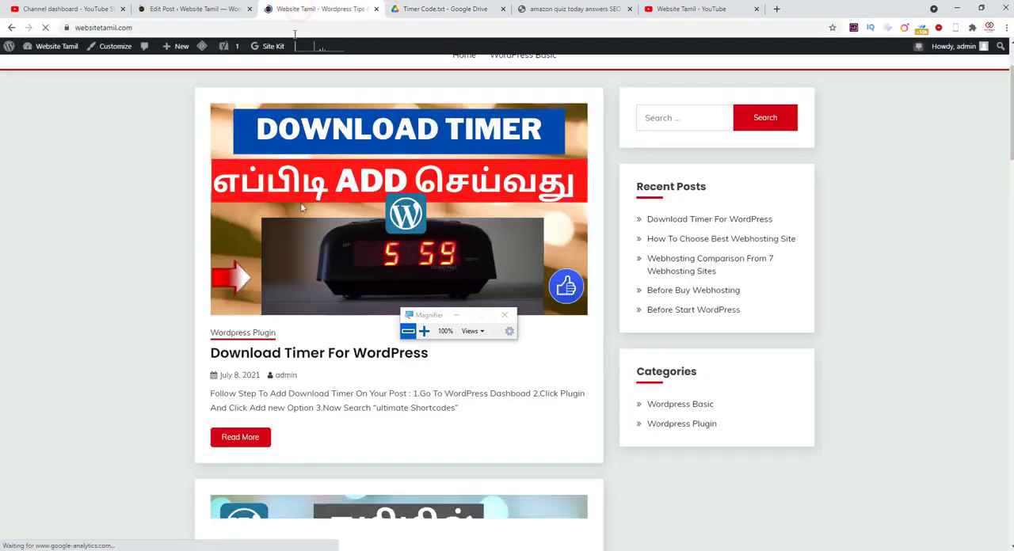
left_click(321, 358)
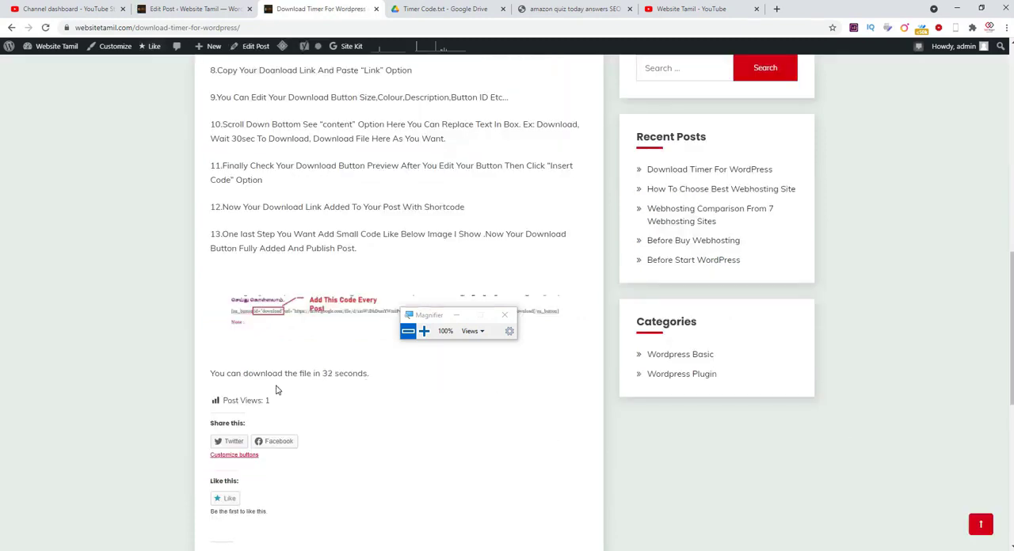
scroll(277, 390, "up", 2)
scroll(277, 390, "down", 2)
scroll(349, 389, "up", 8)
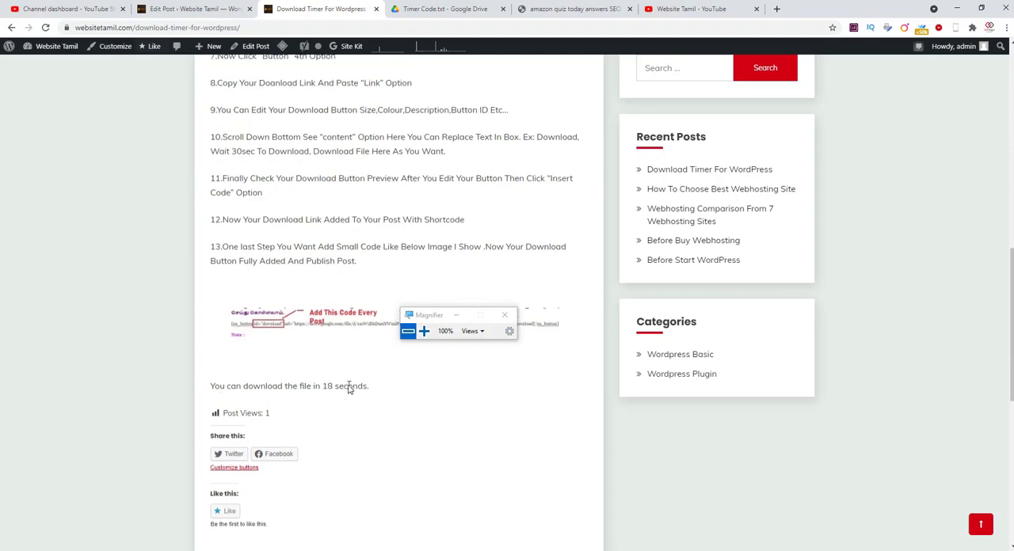
scroll(348, 389, "up", 1)
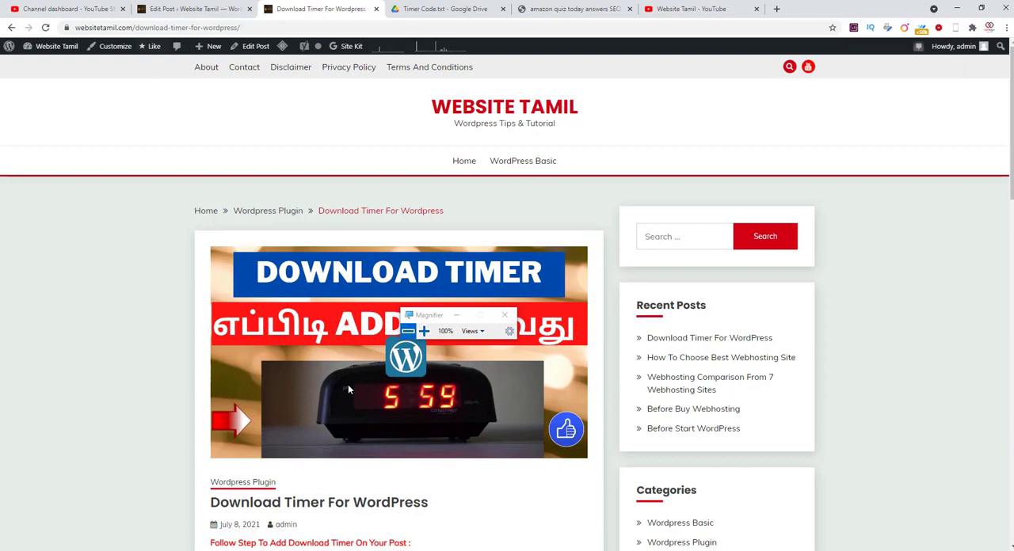
- Switch to the Website Tamil YouTube channel's videos page
left_click(723, 9)
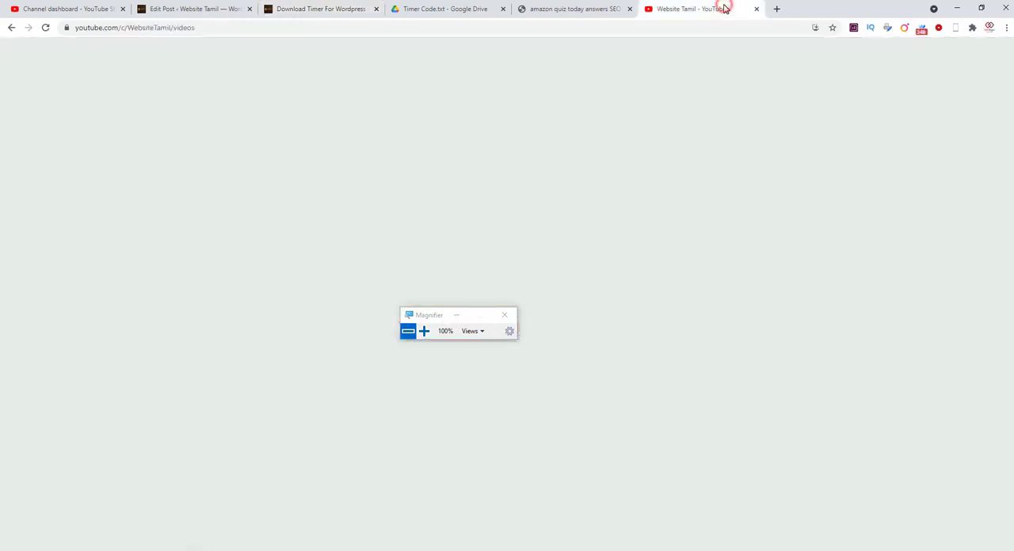